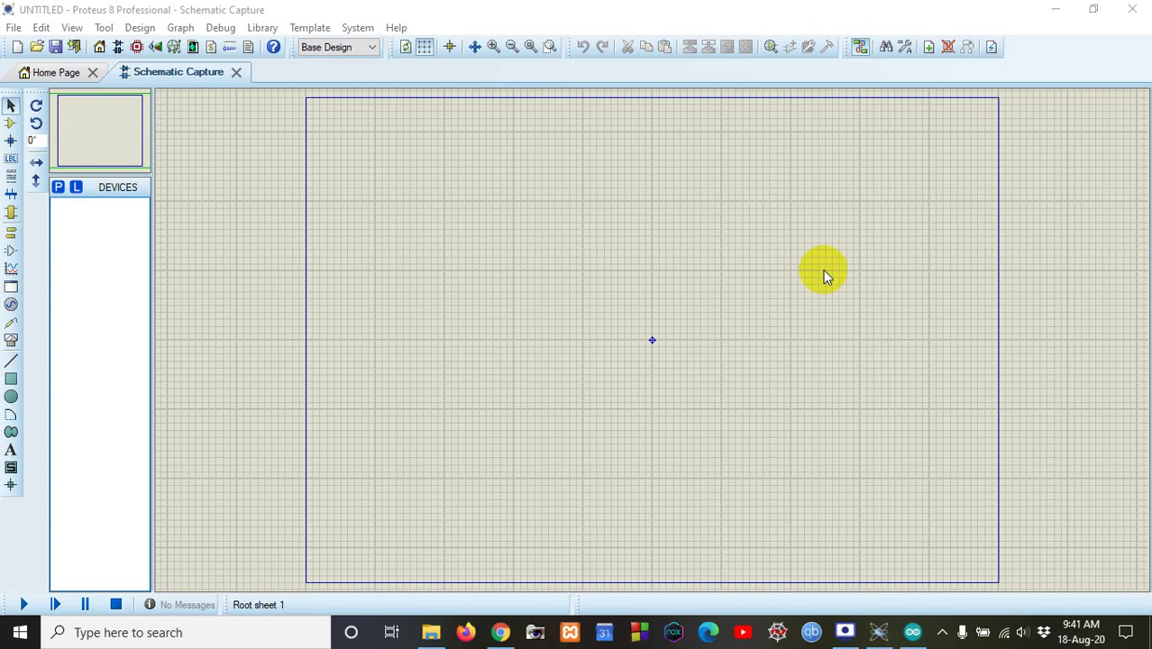
Step: Pick the SIMULINO UNO board from the ARDUINO category and place it in the upper-left part of the sheet
{"action": "left_click", "coordinate": [58, 188]}
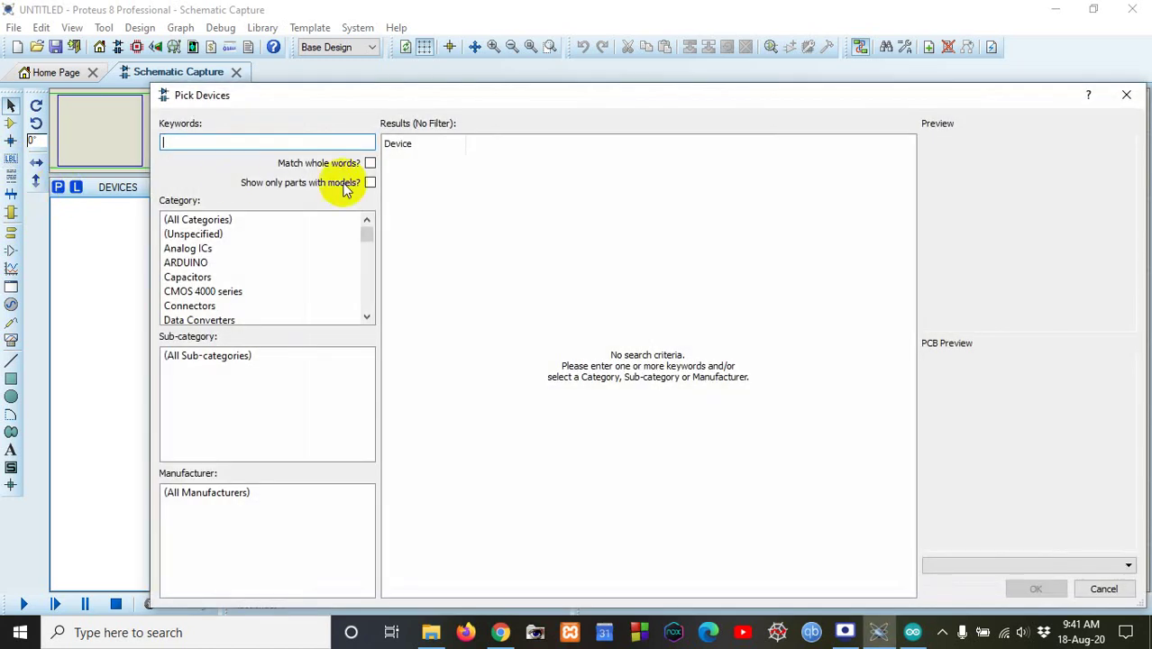
{"action": "left_click", "coordinate": [207, 262]}
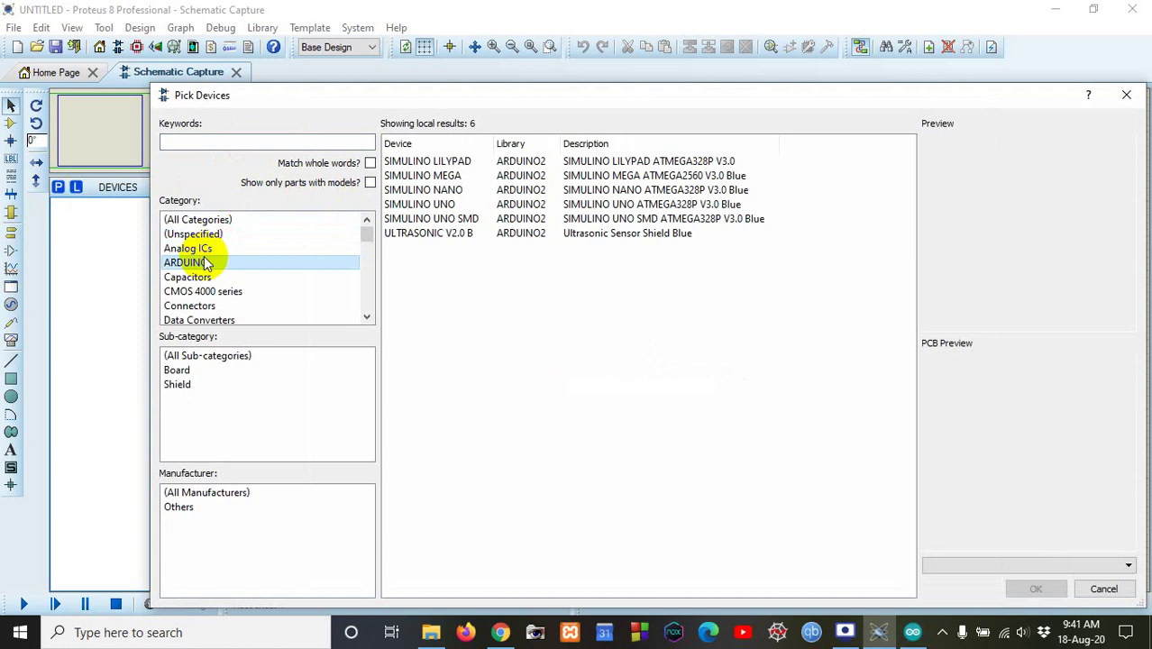
{"action": "left_click", "coordinate": [429, 206]}
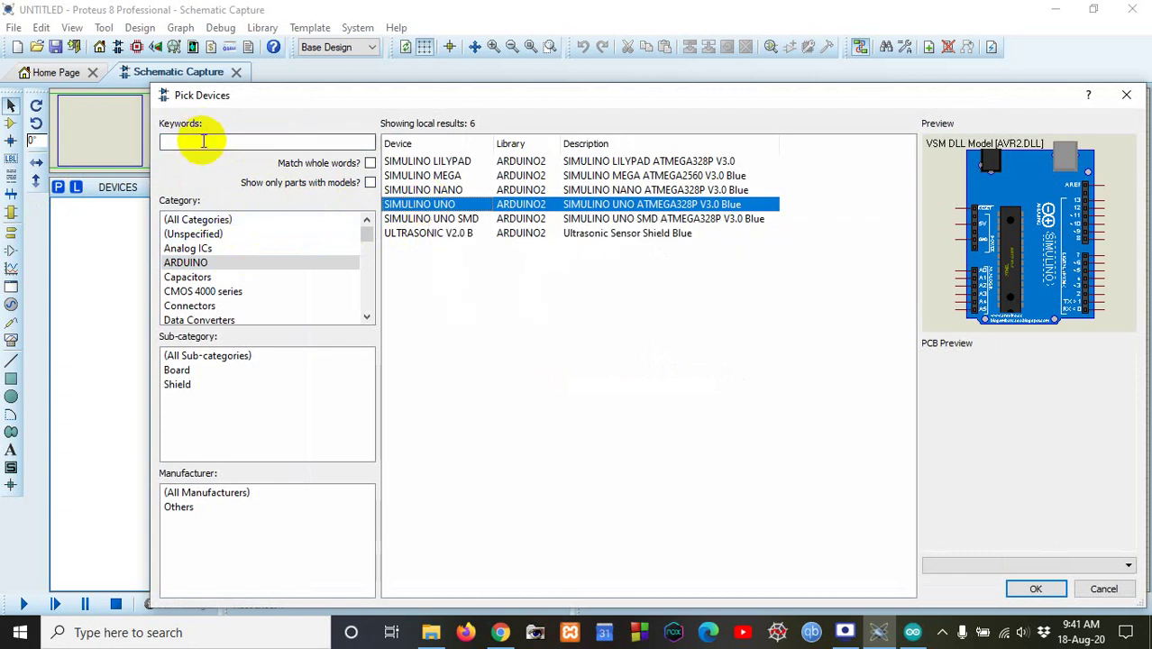
{"action": "left_click", "coordinate": [1032, 587]}
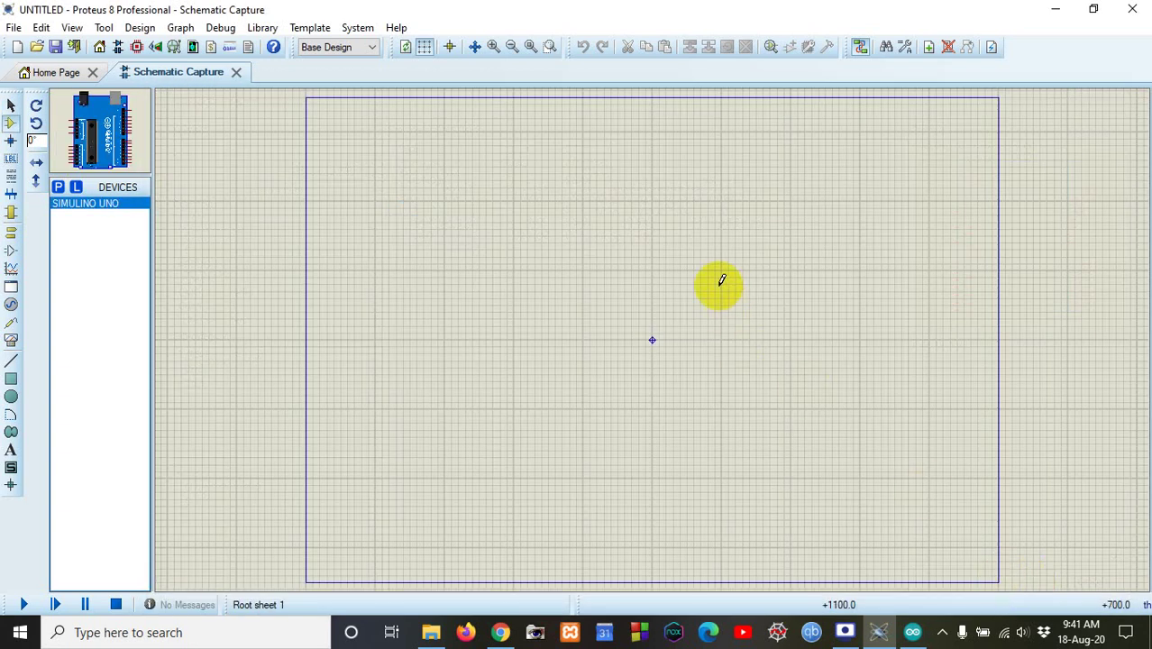
{"action": "left_click", "coordinate": [602, 272]}
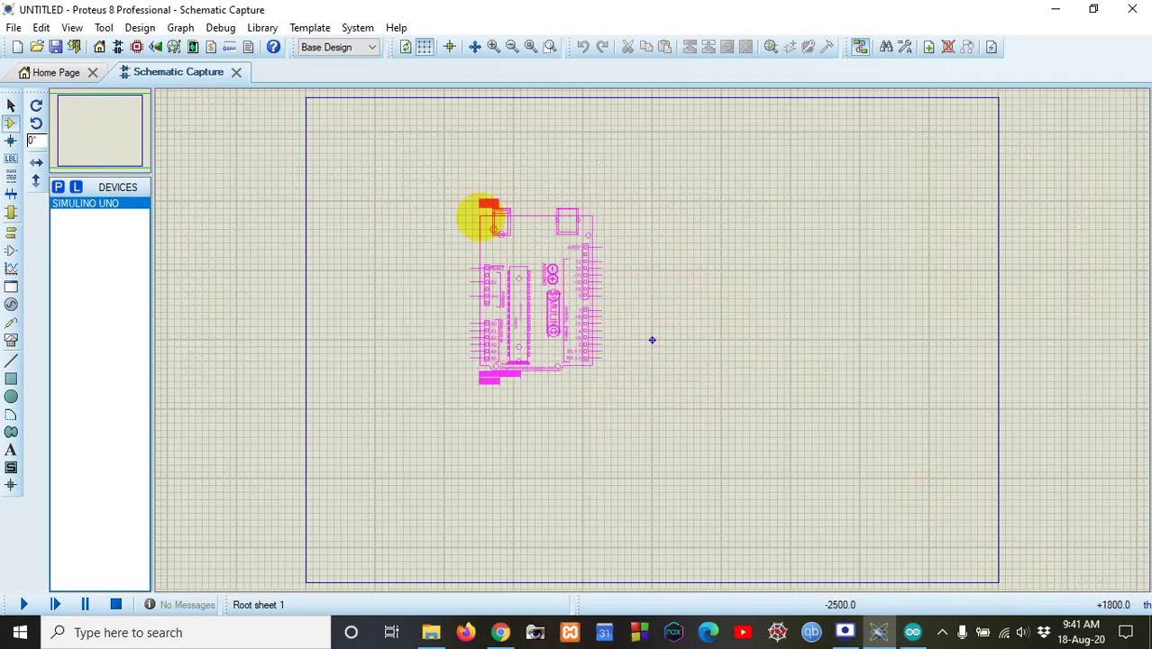
{"action": "left_click", "coordinate": [482, 219]}
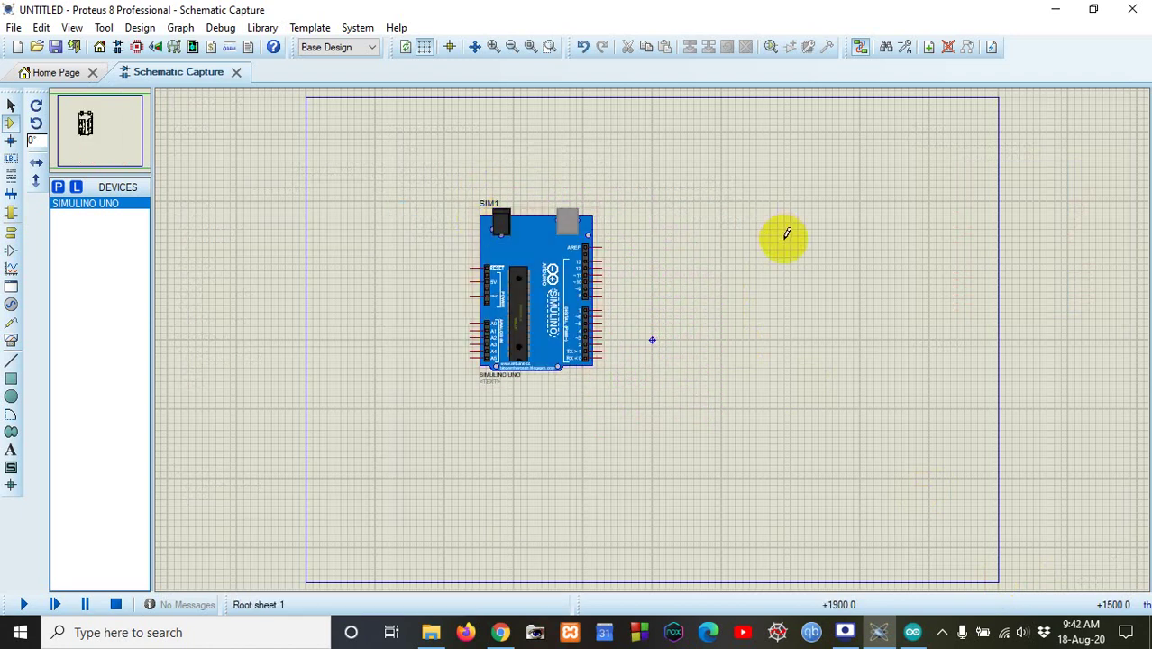
Step: Search the device library for dht11, pick the DHT11 humidity and temperature sensor, and place it to the right of the Arduino board
{"action": "left_click", "coordinate": [493, 47]}
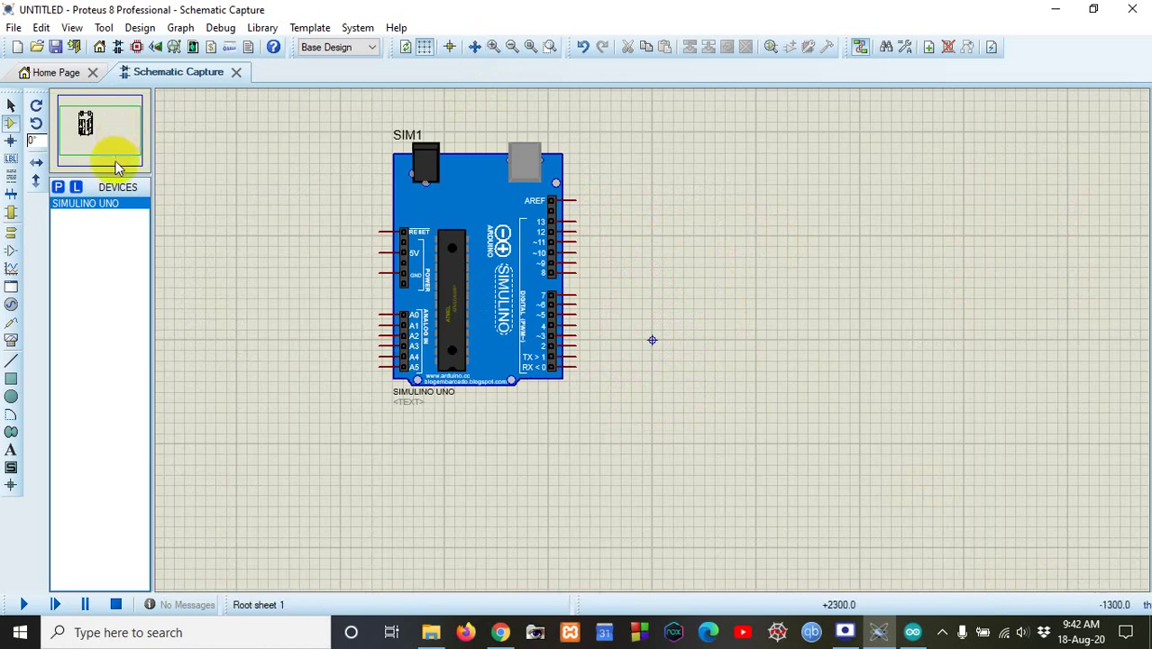
{"action": "left_click", "coordinate": [59, 189]}
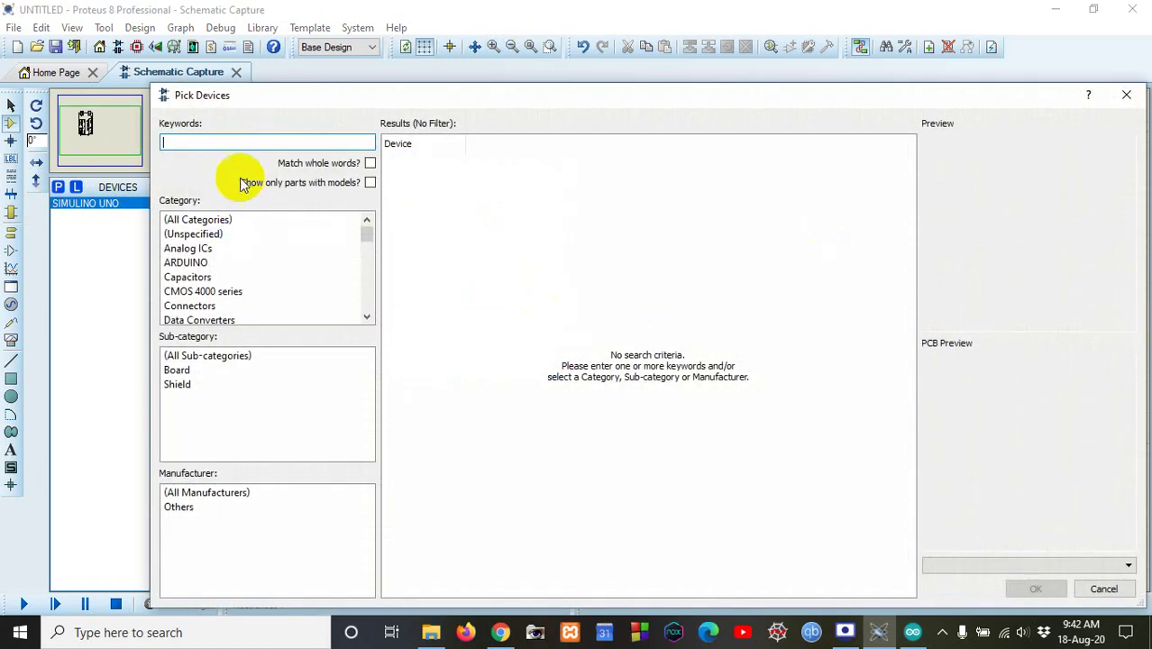
{"action": "left_click", "coordinate": [247, 143]}
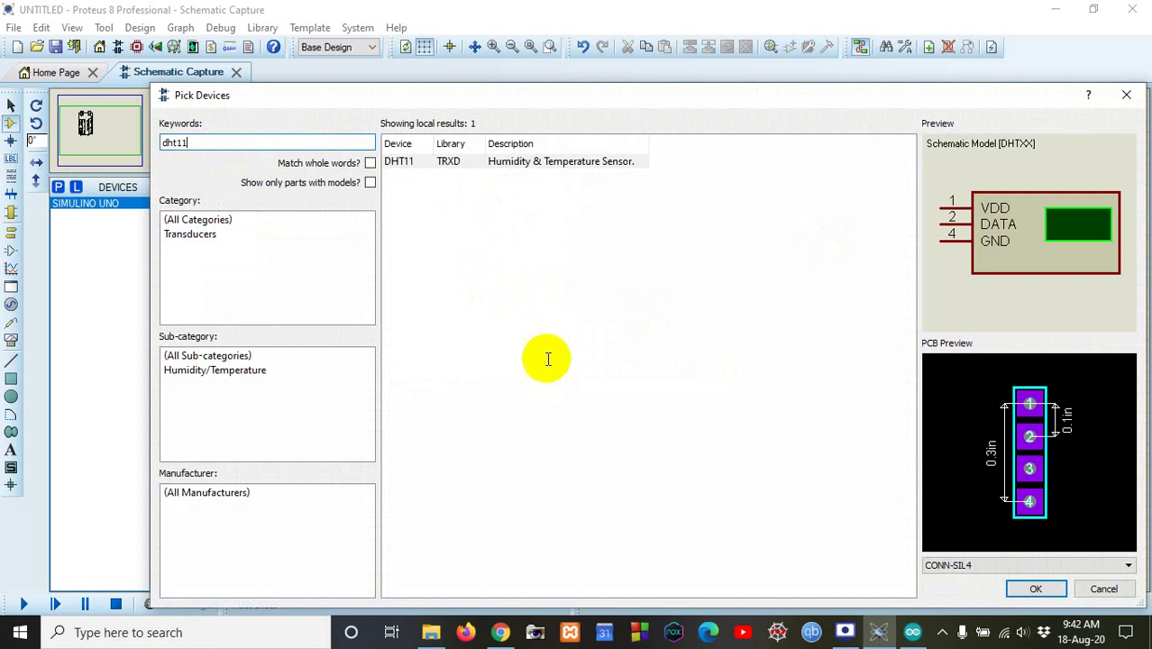
{"action": "left_click", "coordinate": [942, 633]}
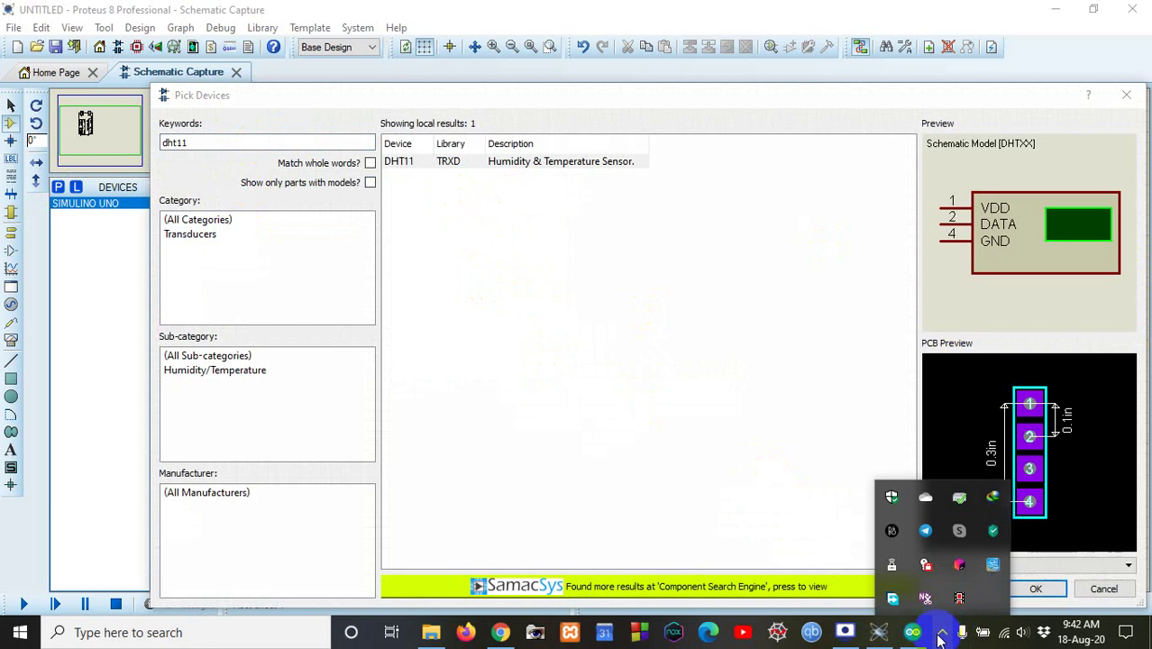
{"action": "left_click", "coordinate": [952, 622]}
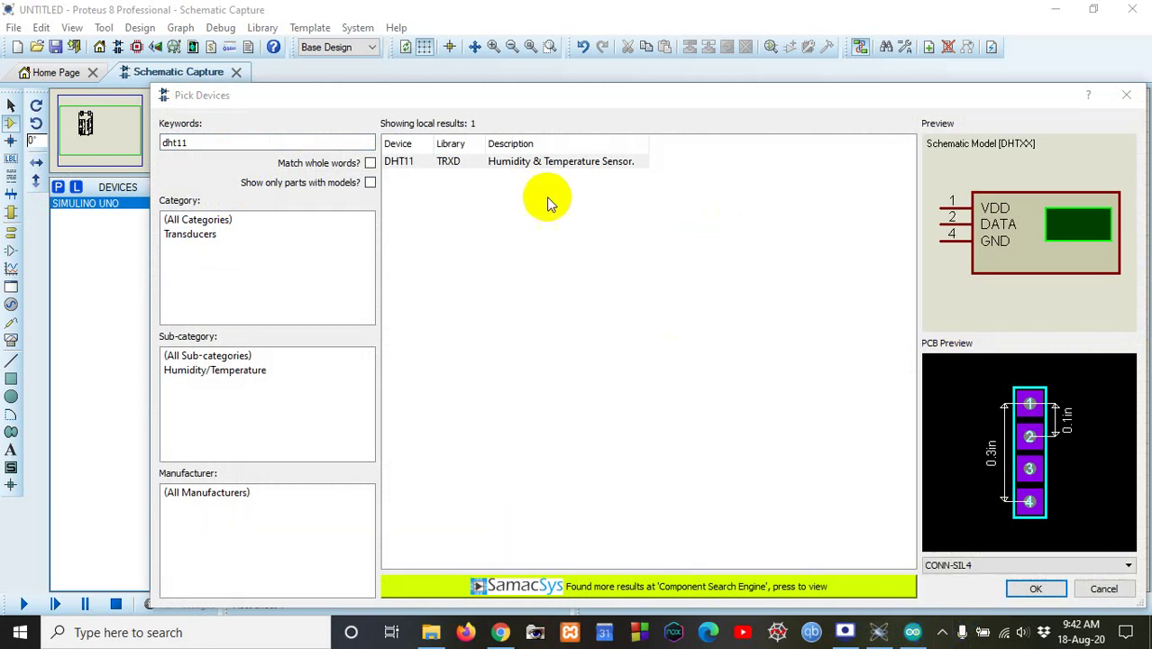
{"action": "left_click", "coordinate": [427, 161]}
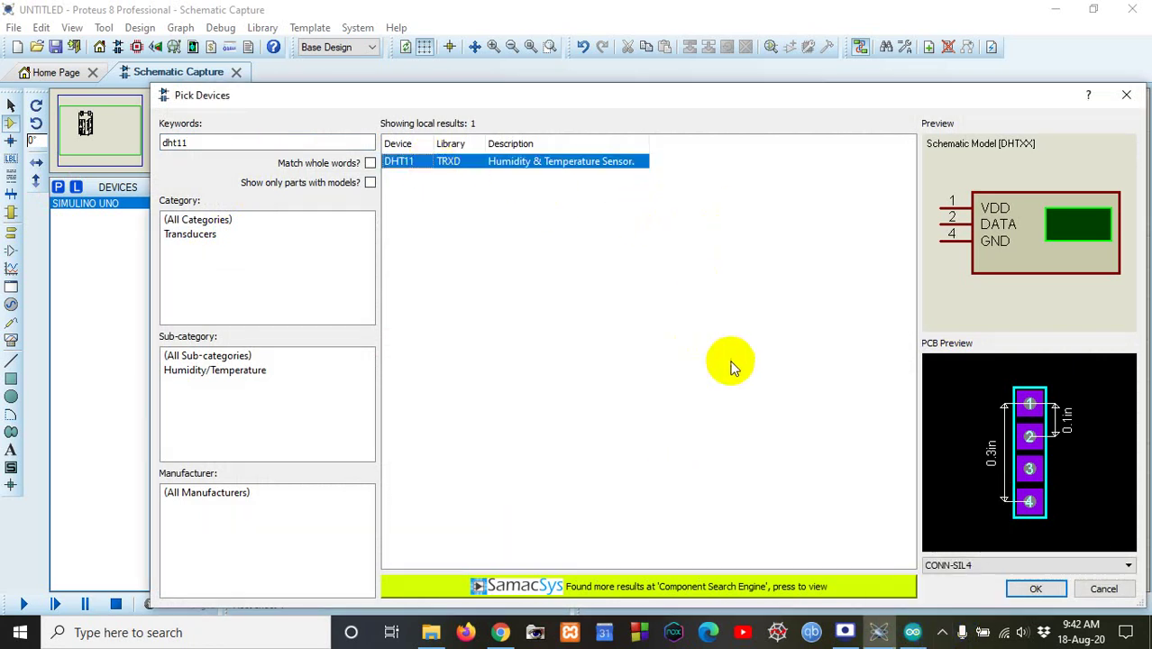
{"action": "left_click", "coordinate": [1036, 589]}
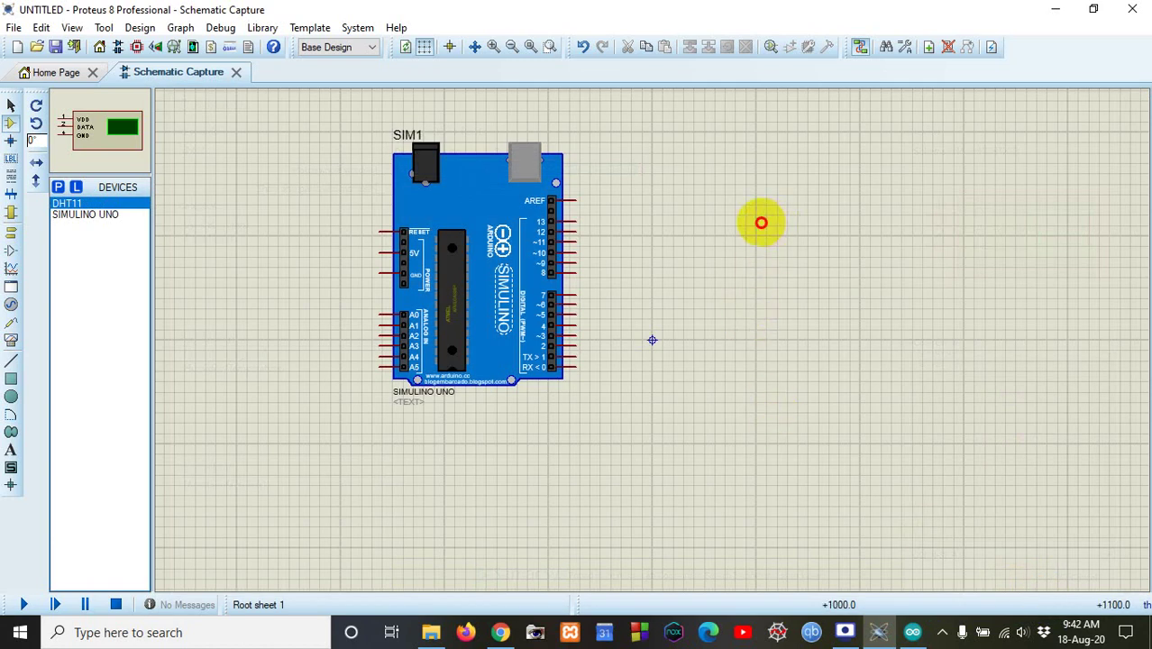
{"action": "left_click", "coordinate": [757, 221]}
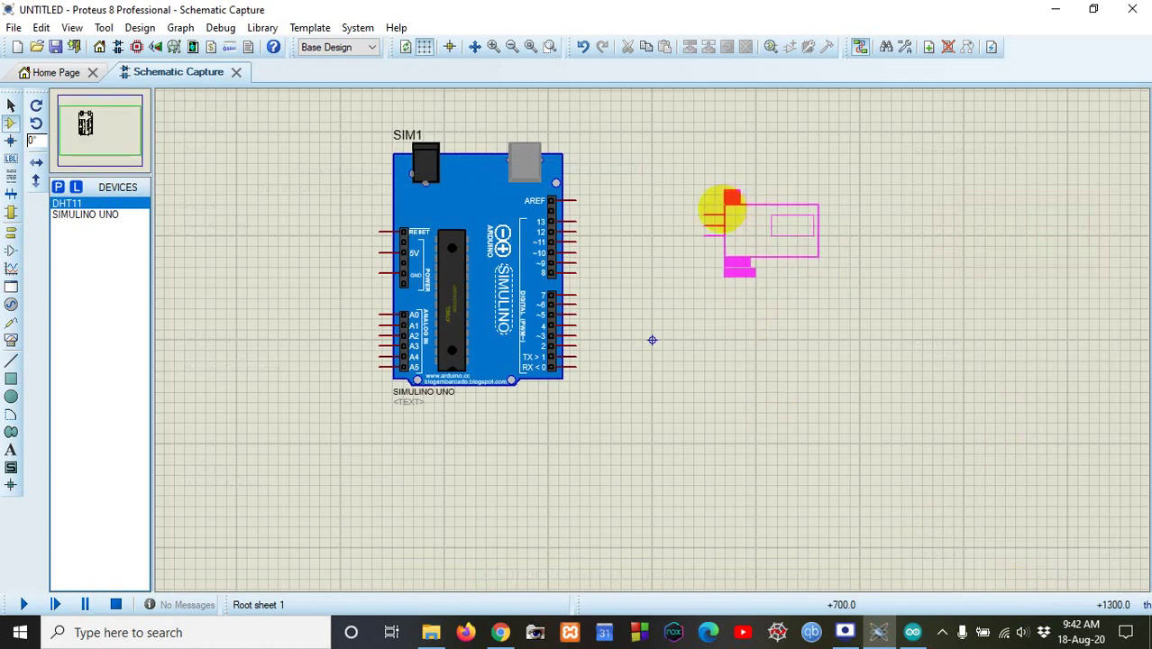
{"action": "left_click", "coordinate": [724, 205]}
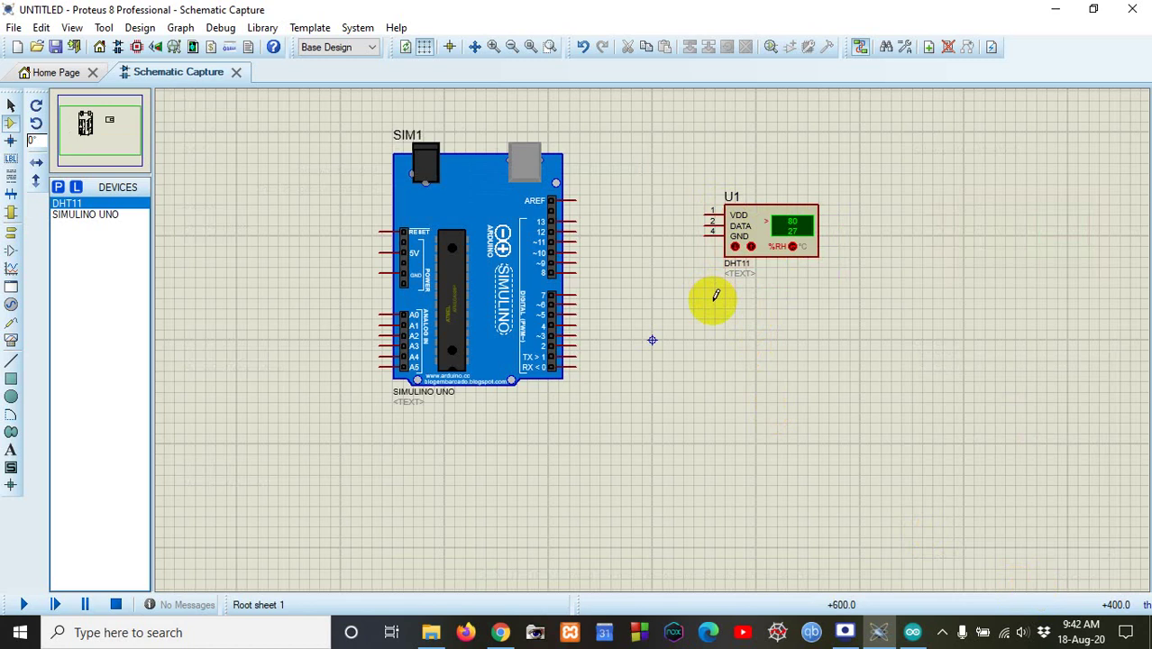
Step: Place a POWER terminal above and left of the DHT11 sensor and wire it to the sensor's VDD pin
{"action": "left_click", "coordinate": [493, 49]}
{"action": "mouse_move", "coordinate": [102, 128]}
{"action": "left_mouse_down"}
{"action": "mouse_move", "coordinate": [112, 121]}
{"action": "mouse_move", "coordinate": [97, 123]}
{"action": "left_mouse_up"}
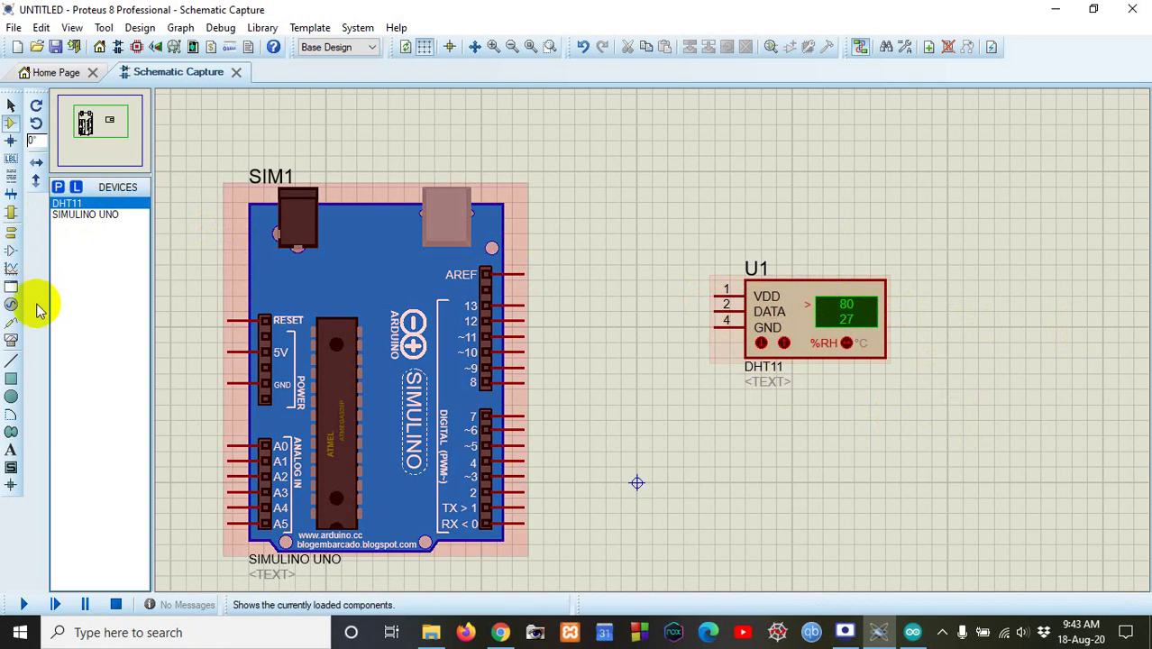
{"action": "left_click", "coordinate": [12, 232]}
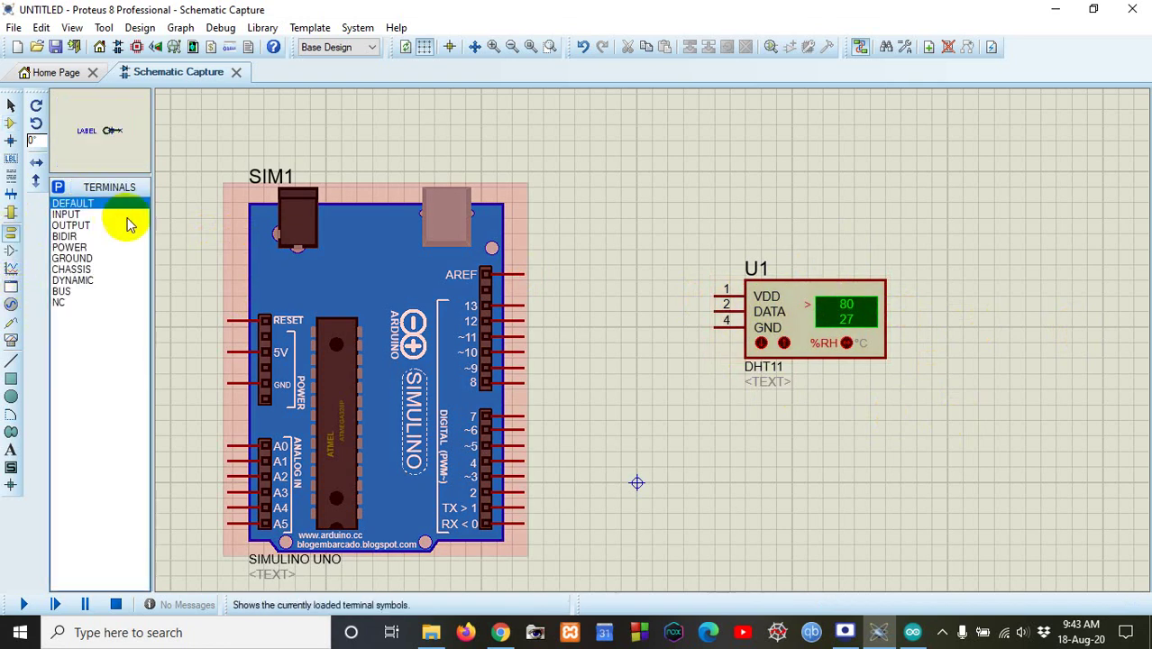
{"action": "left_click", "coordinate": [70, 247]}
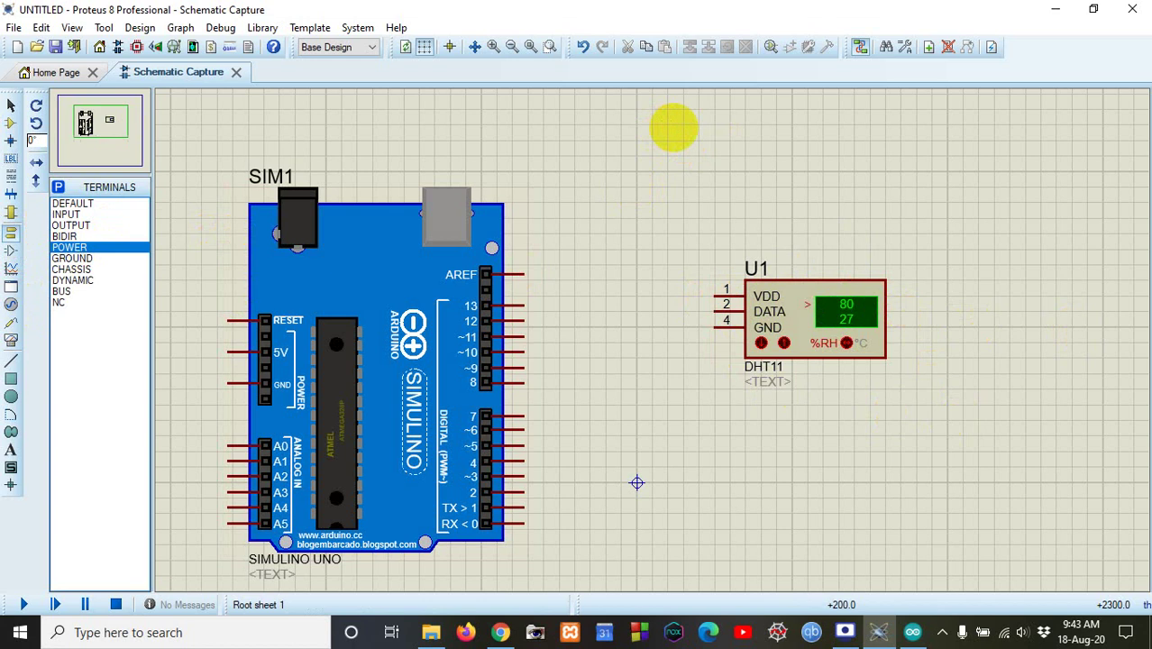
{"action": "left_click", "coordinate": [670, 124]}
{"action": "left_click", "coordinate": [668, 122]}
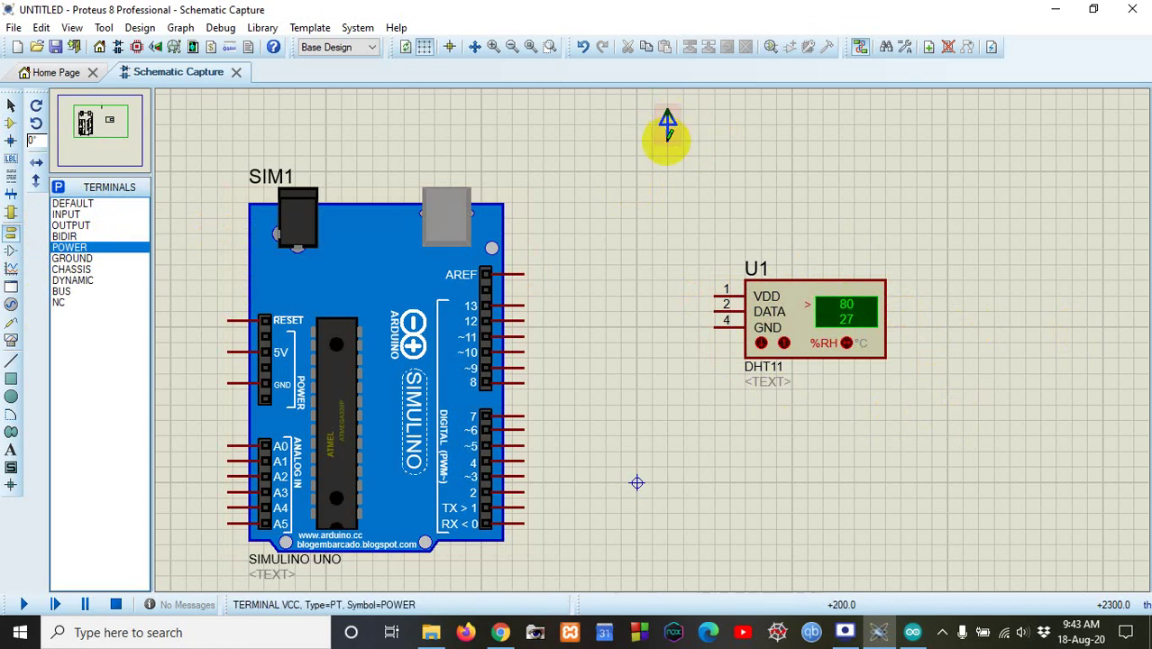
{"action": "left_click", "coordinate": [667, 140]}
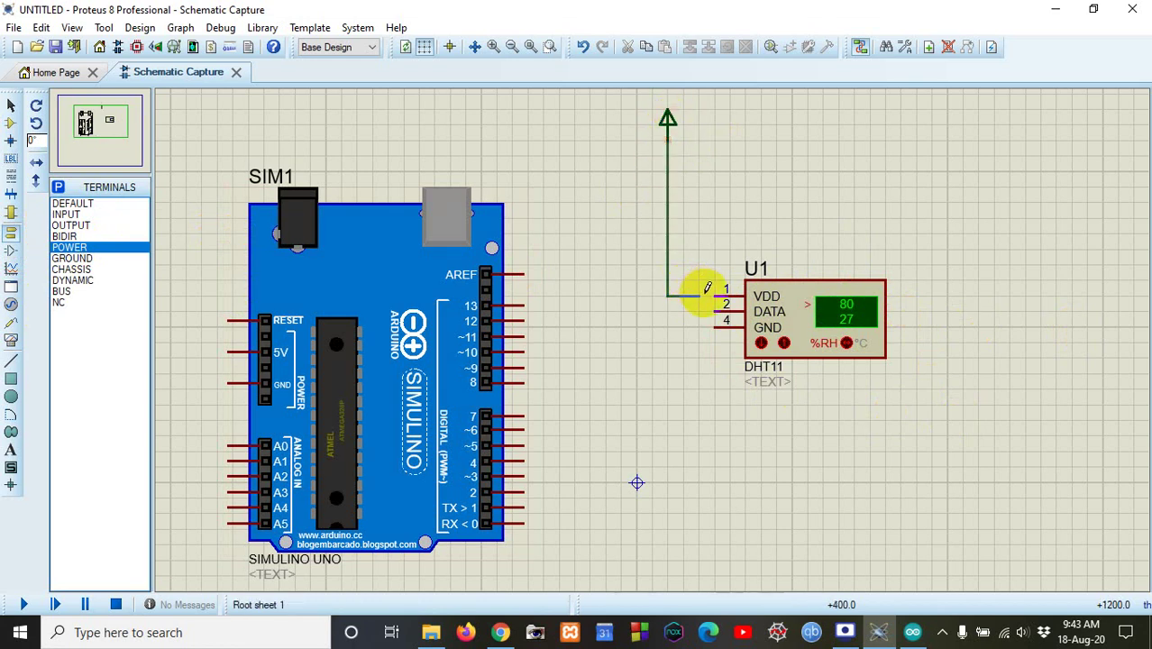
{"action": "left_click", "coordinate": [715, 289]}
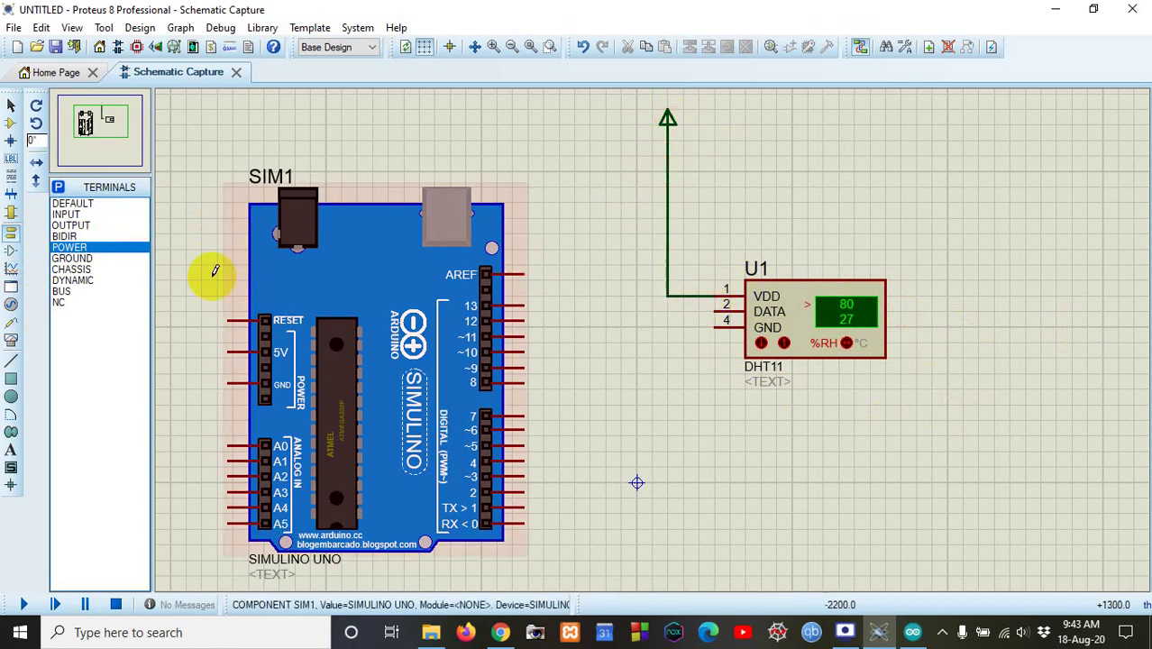
Step: Wire the DHT11's GND pin to a new GROUND terminal below it and its DATA pin to digital pin 2 of the board
{"action": "left_click", "coordinate": [57, 259]}
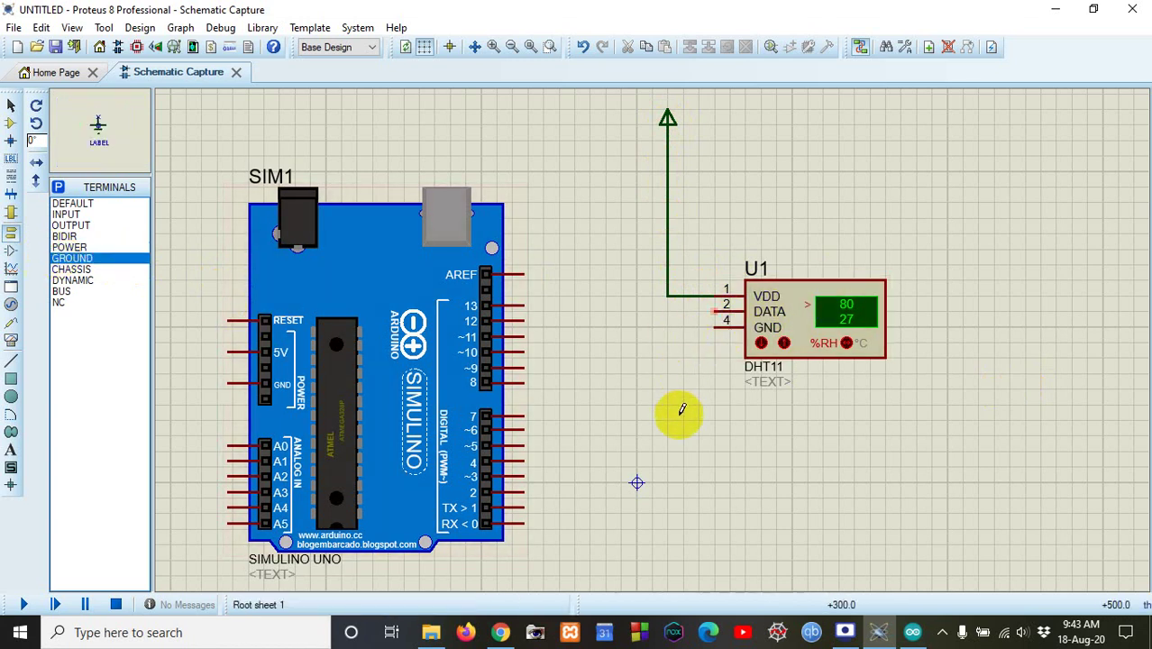
{"action": "left_click", "coordinate": [668, 482]}
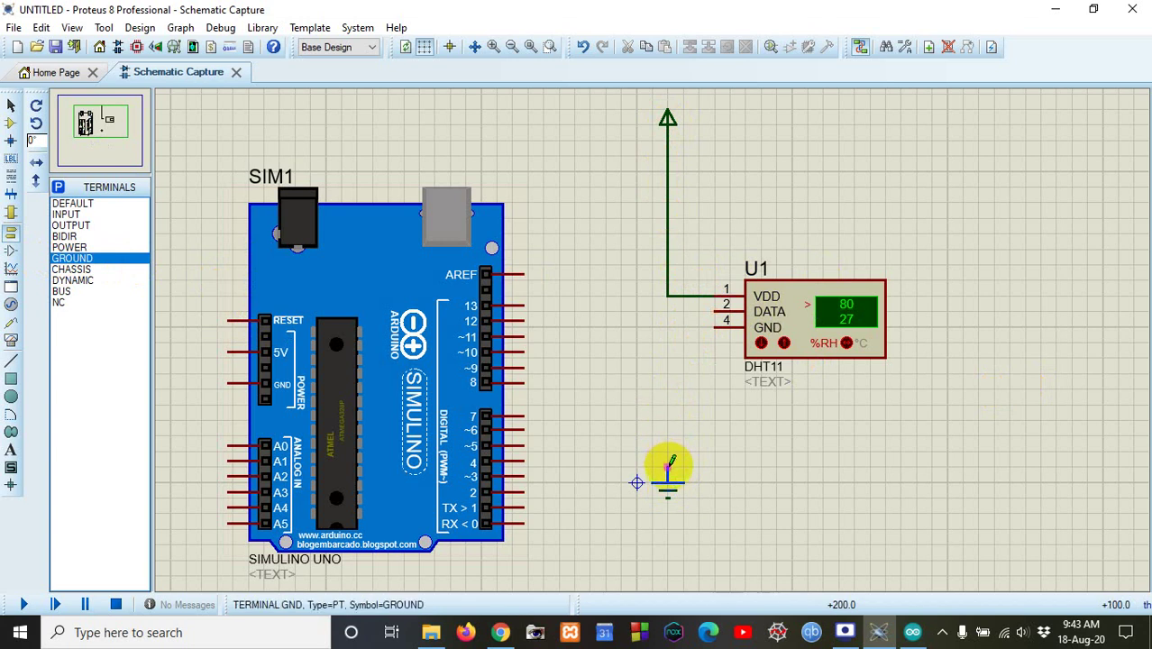
{"action": "left_click", "coordinate": [668, 468]}
{"action": "left_click", "coordinate": [711, 326]}
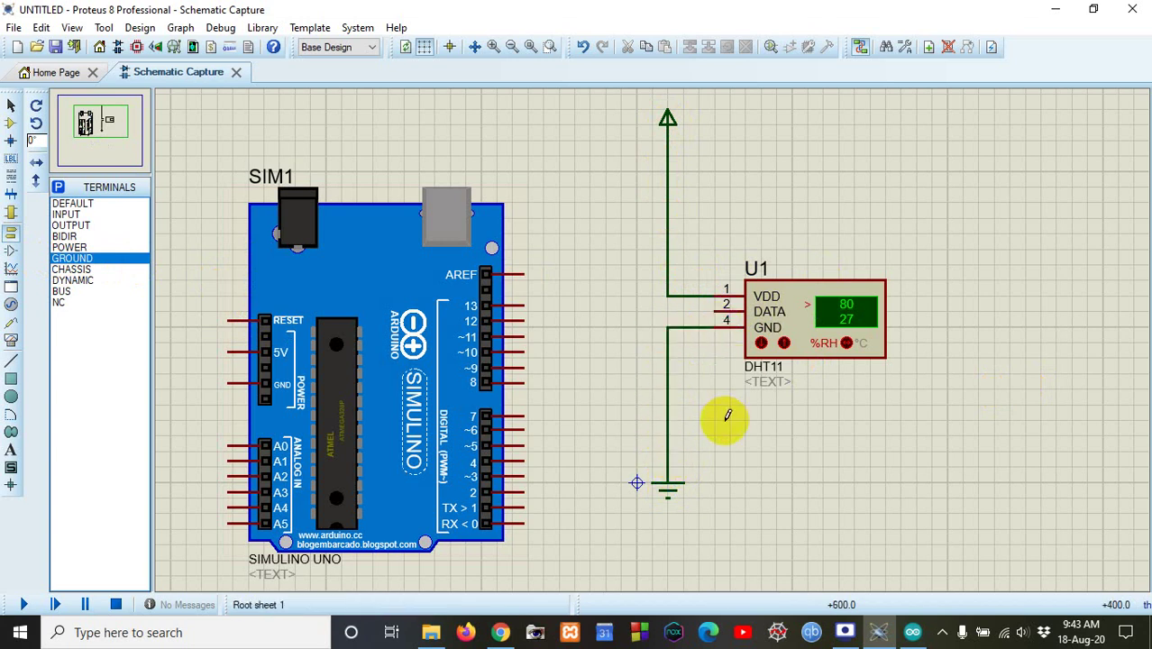
{"action": "left_click", "coordinate": [716, 309]}
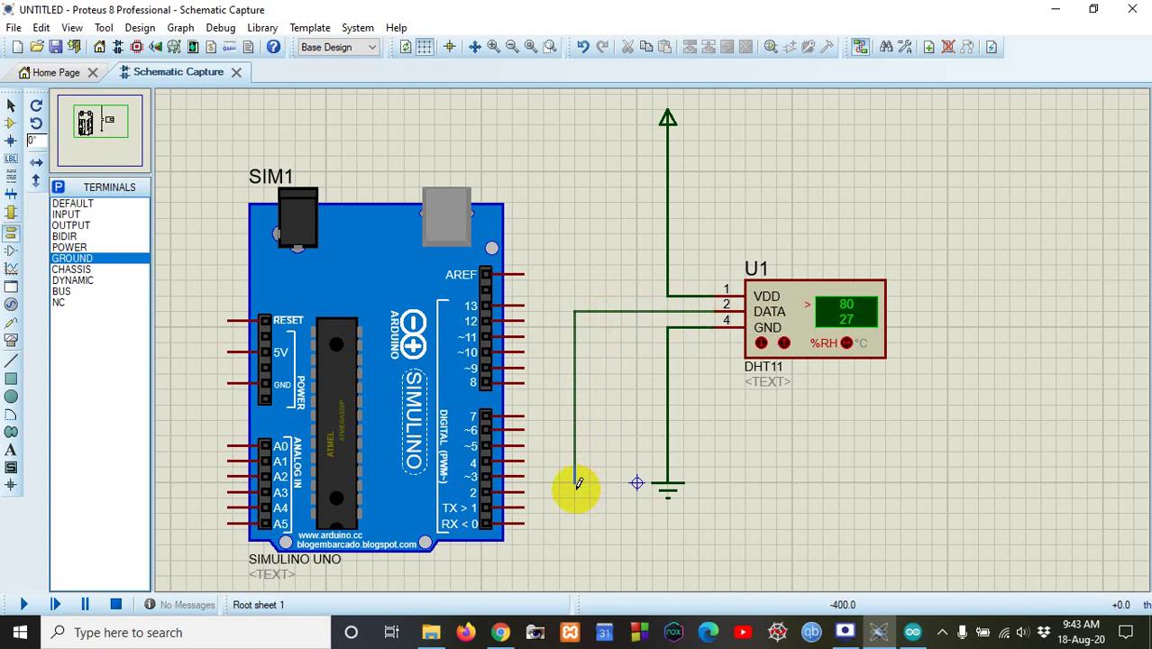
{"action": "left_click", "coordinate": [530, 490]}
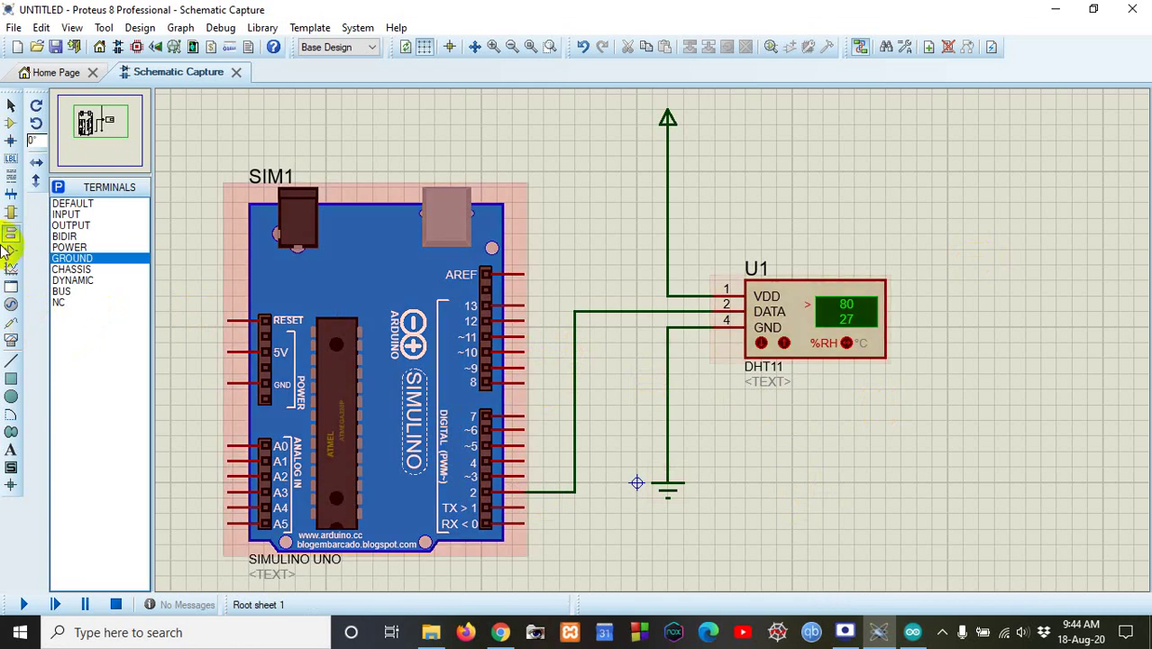
Step: Place a VIRTUAL TERMINAL instrument on the sheet below the ground symbol and the DHT11 sensor
{"action": "left_click", "coordinate": [10, 270]}
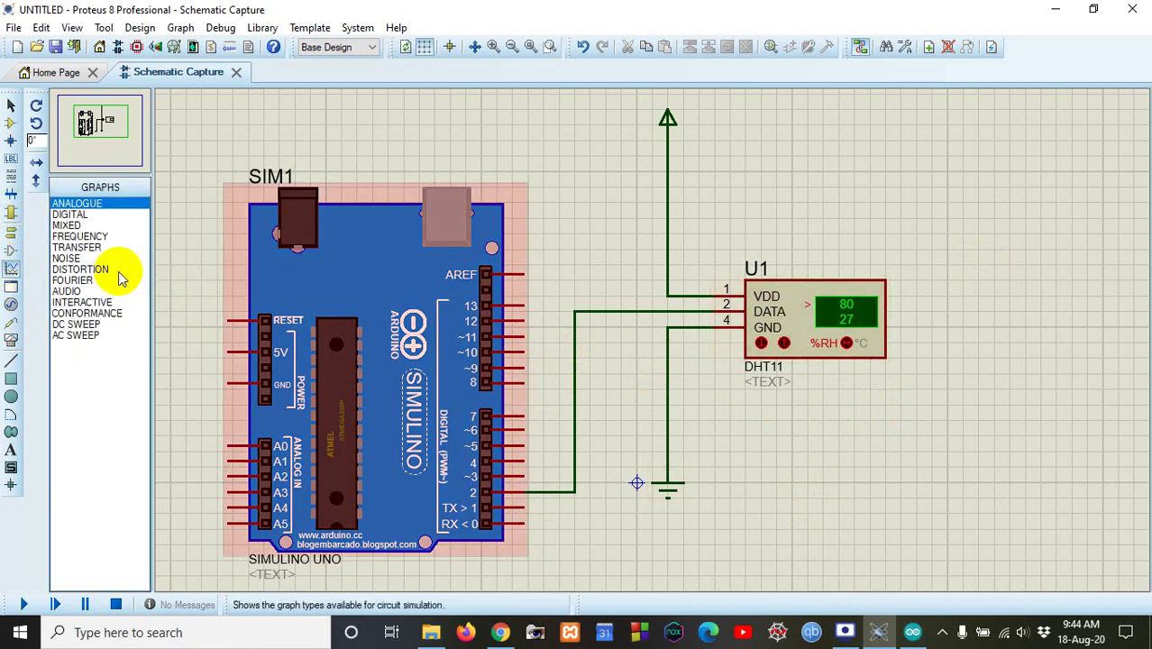
{"action": "left_click", "coordinate": [11, 340]}
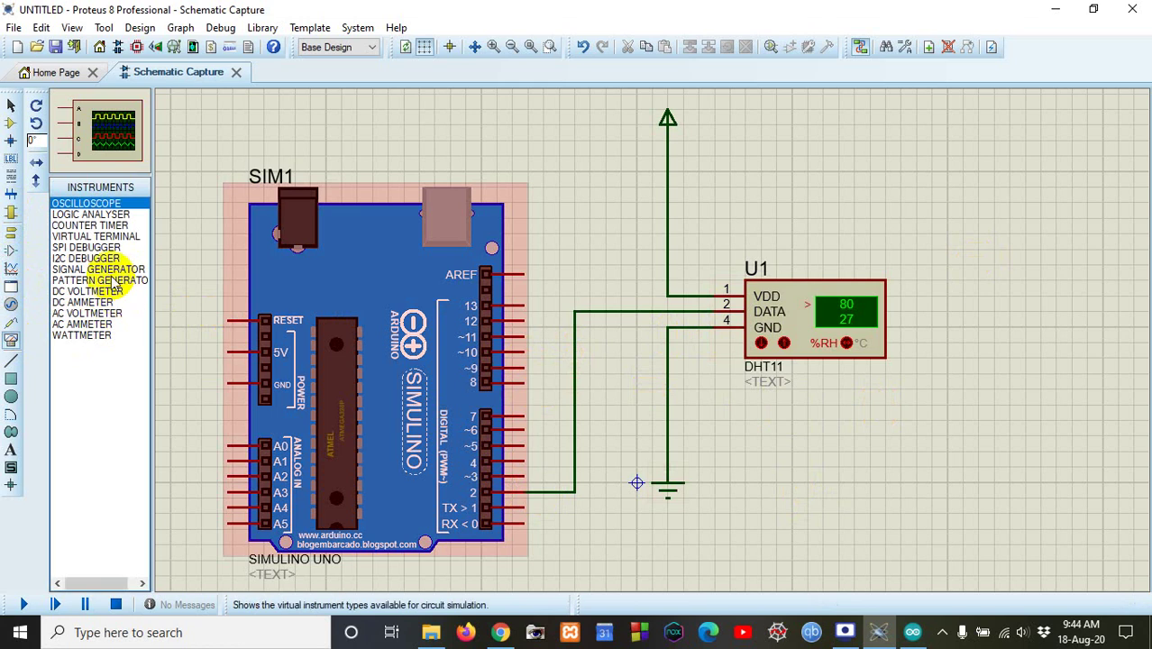
{"action": "left_click", "coordinate": [97, 237]}
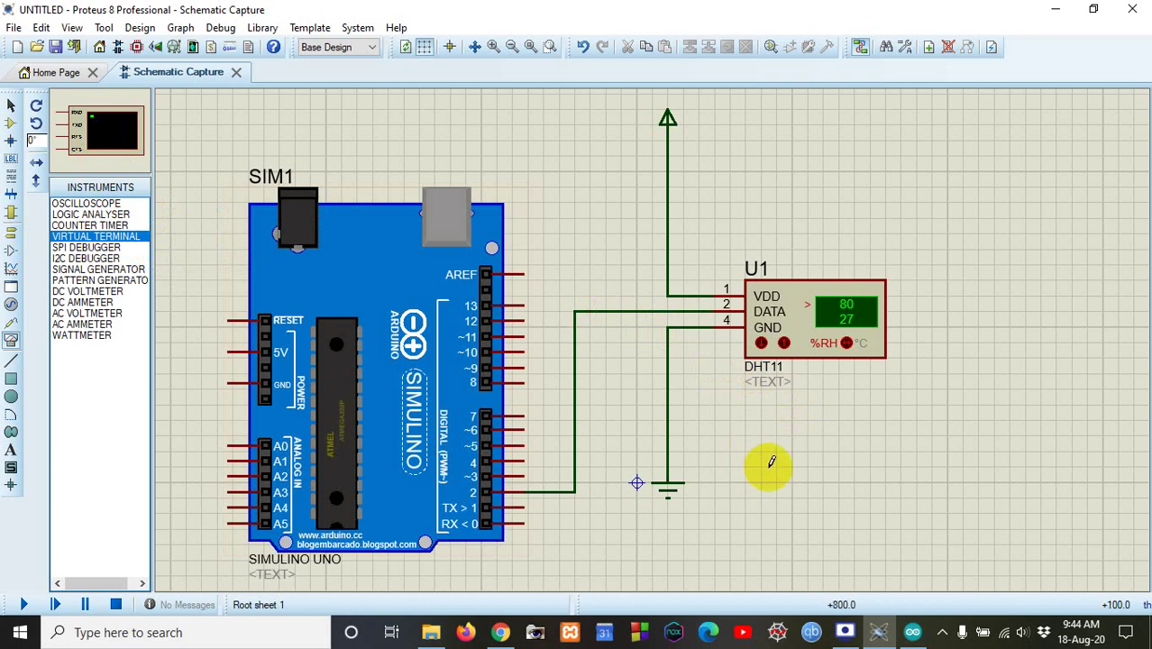
{"action": "left_click", "coordinate": [511, 47]}
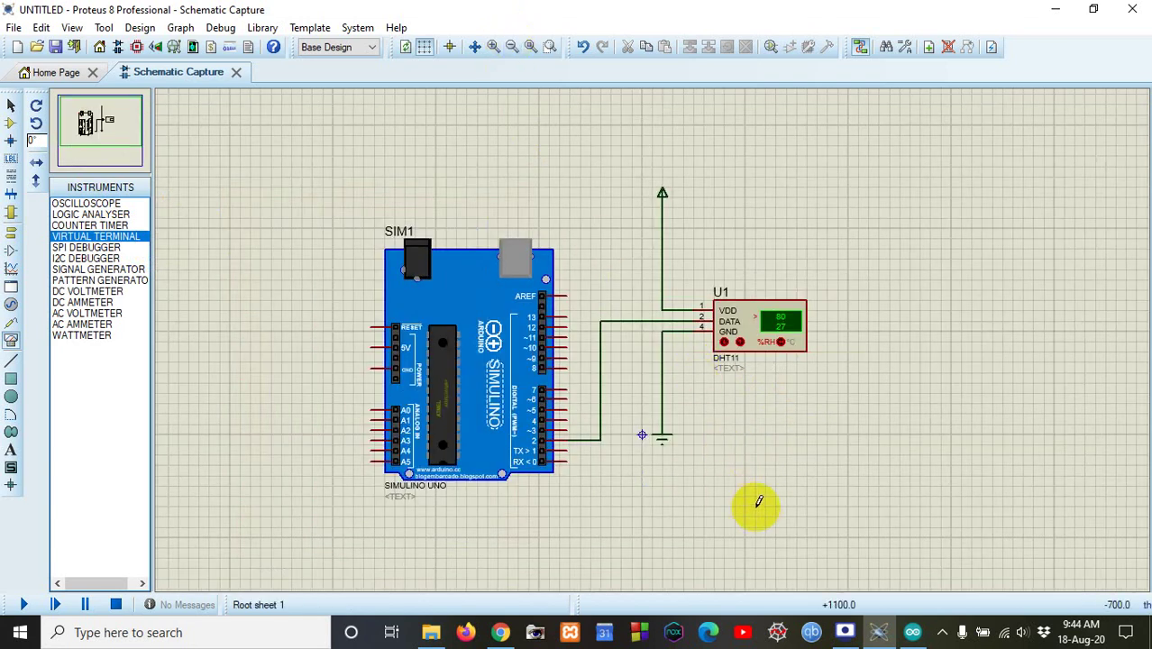
{"action": "left_click", "coordinate": [692, 506]}
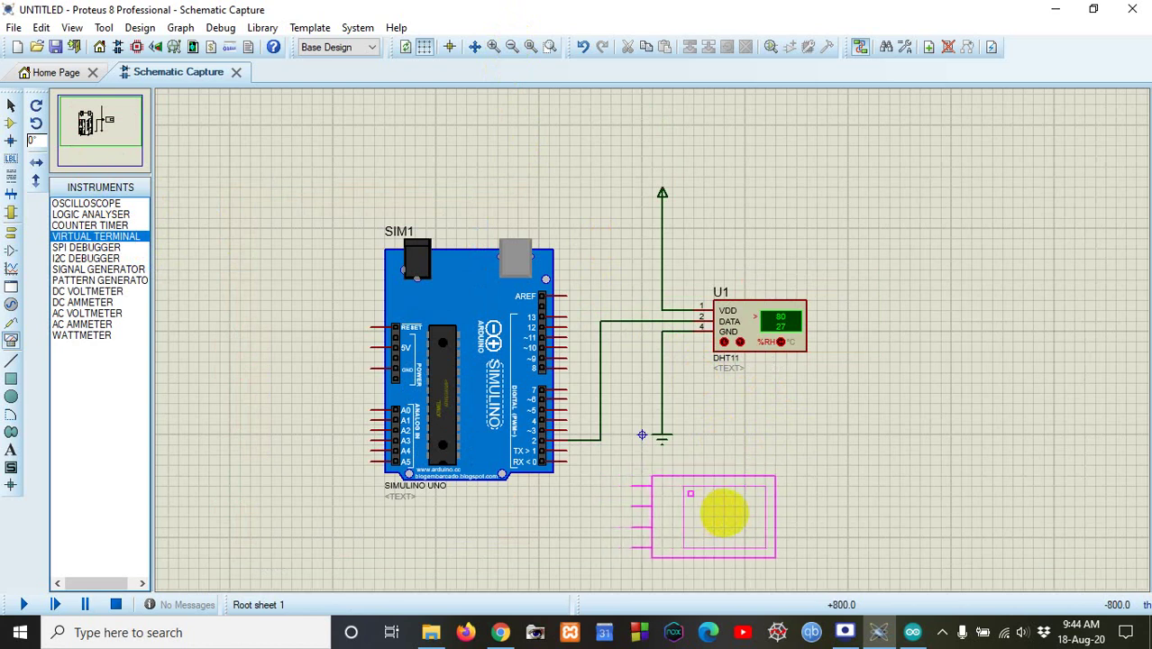
{"action": "left_click", "coordinate": [724, 513]}
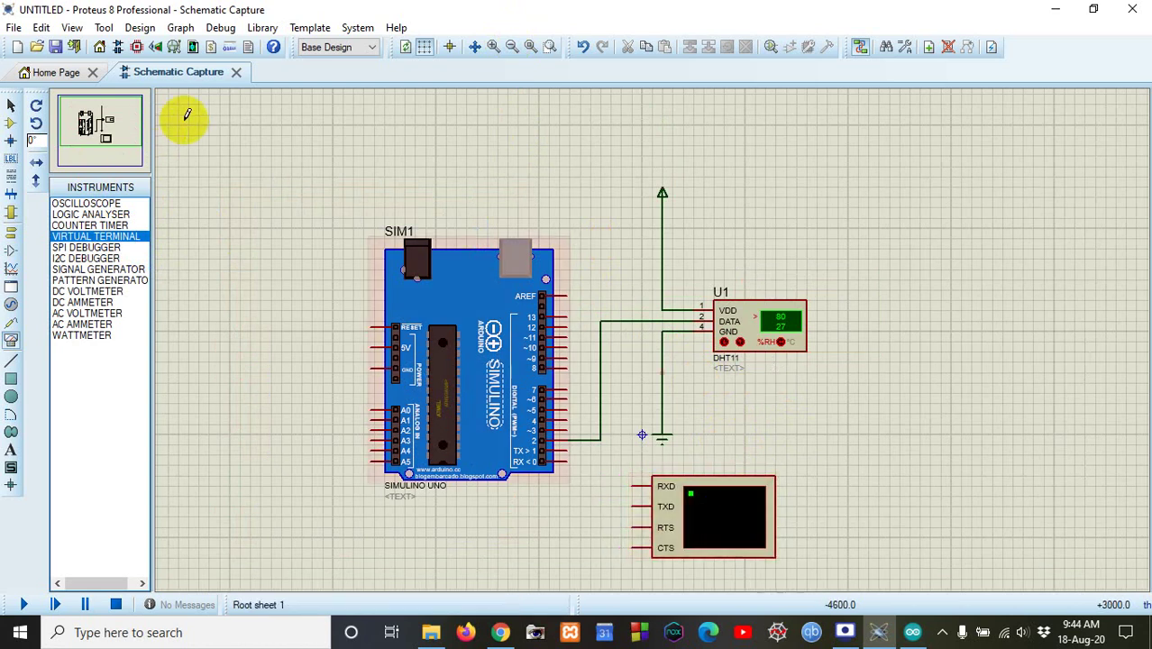
{"action": "left_click", "coordinate": [491, 46]}
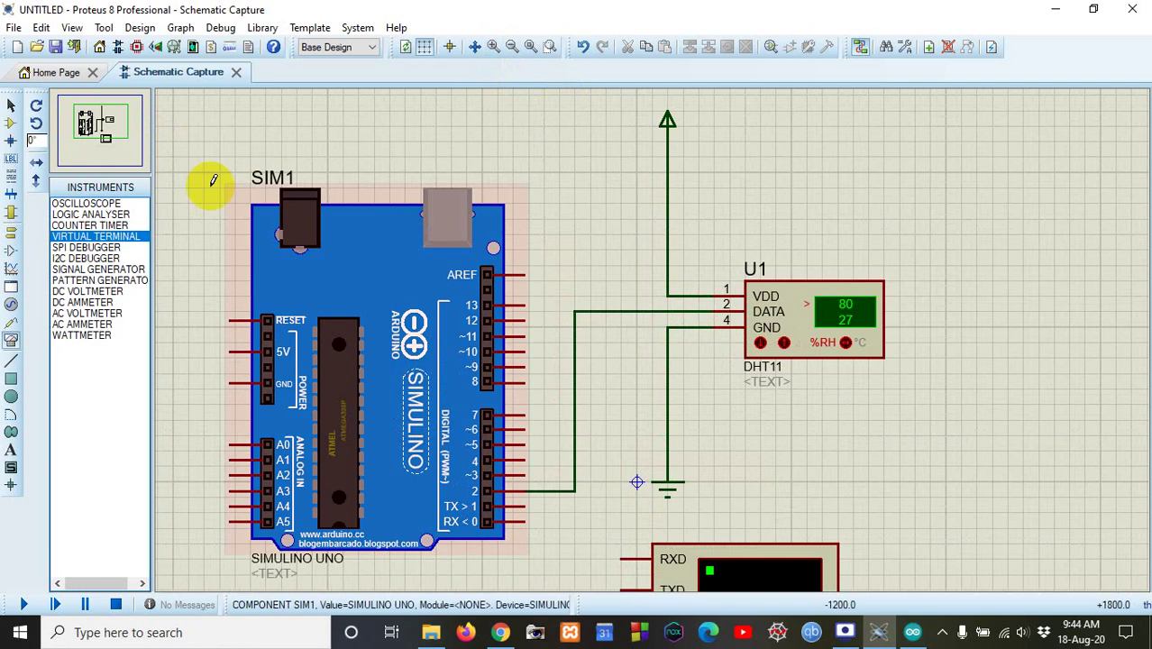
{"action": "left_click", "coordinate": [102, 128]}
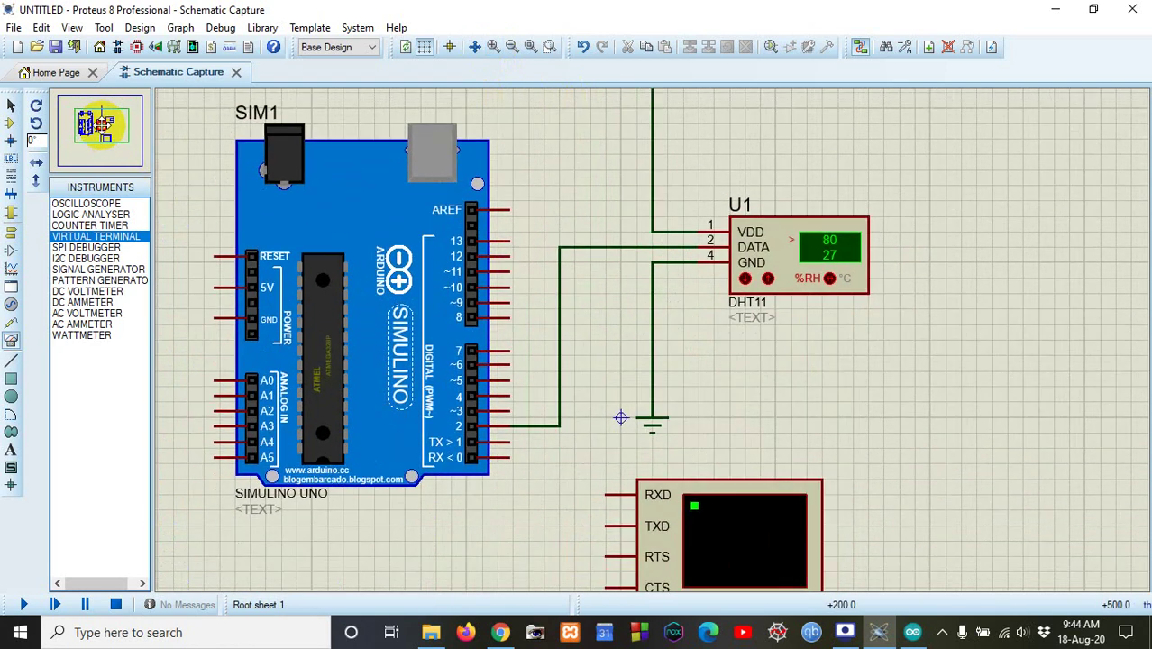
{"action": "left_click_drag", "start_coordinate": [621, 417], "coordinate": [651, 378]}
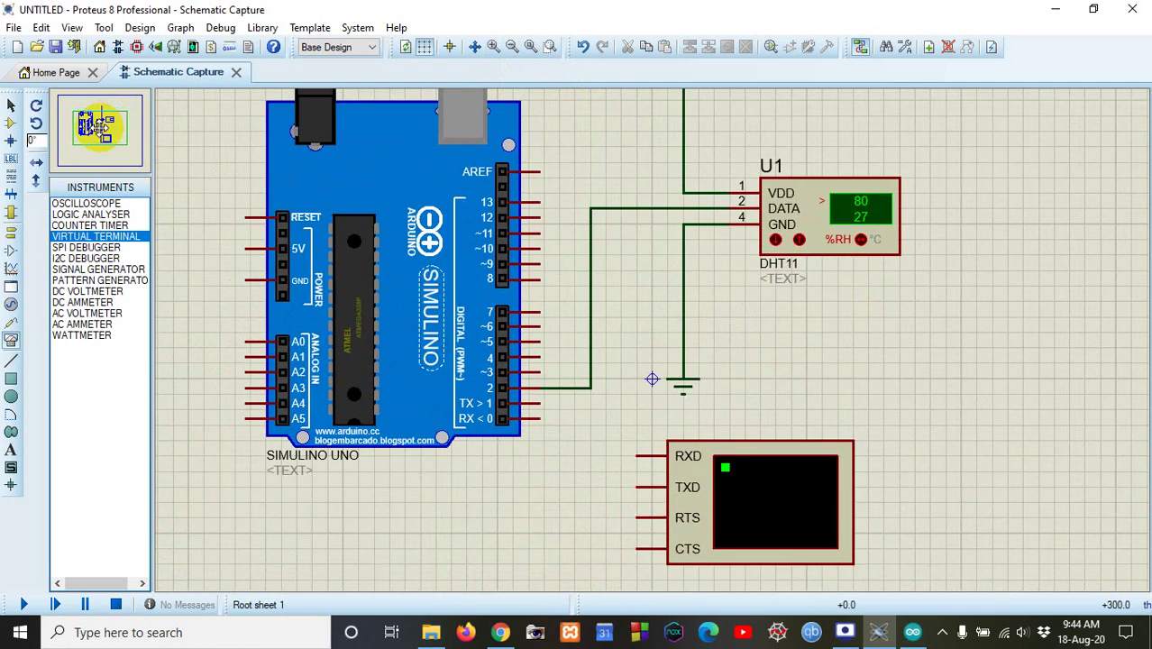
Step: Wire the board's TX pin (digital 1) to the RXD pin of the virtual terminal
{"action": "left_click", "coordinate": [99, 126]}
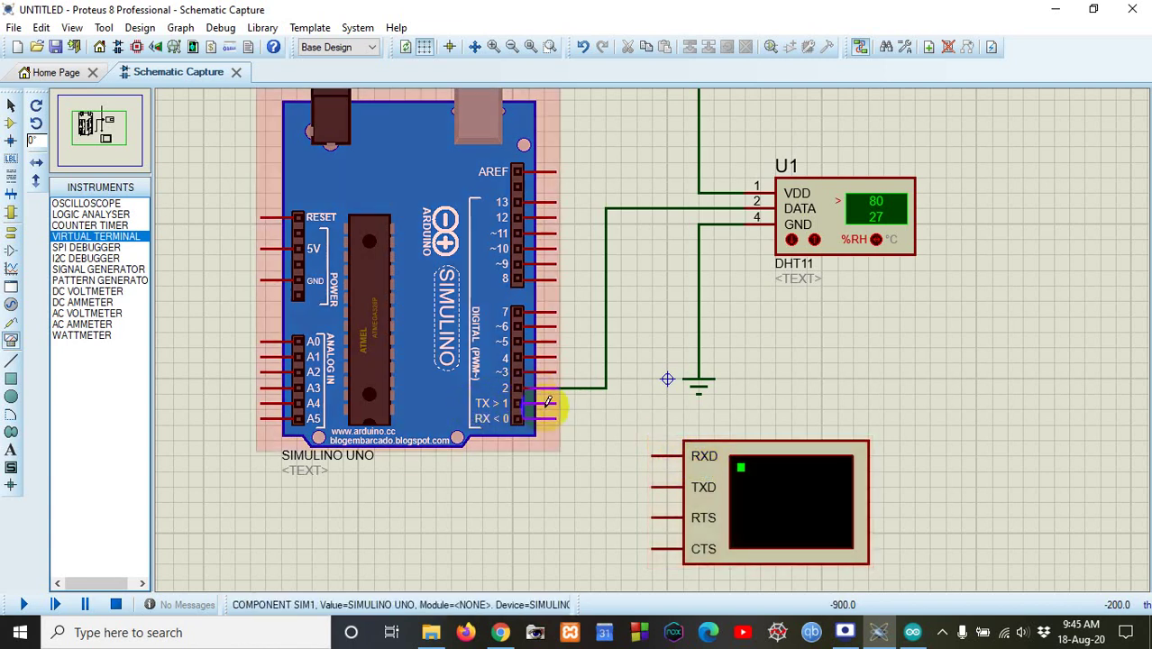
{"action": "left_click", "coordinate": [706, 455]}
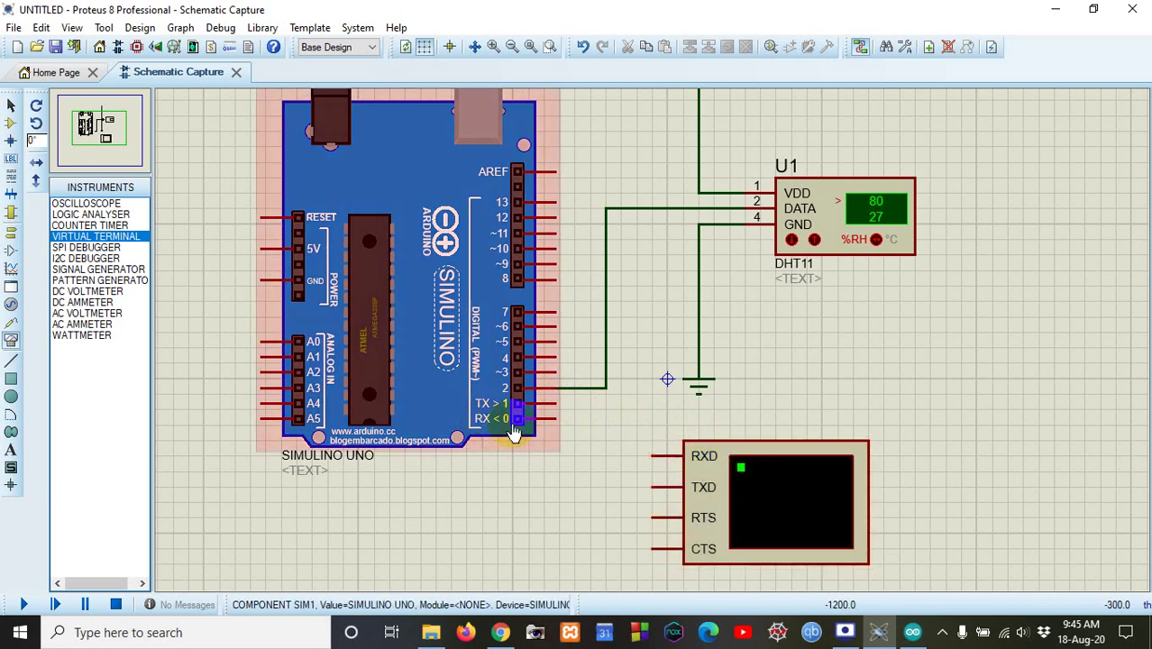
{"action": "left_click", "coordinate": [559, 424]}
{"action": "left_click", "coordinate": [735, 514]}
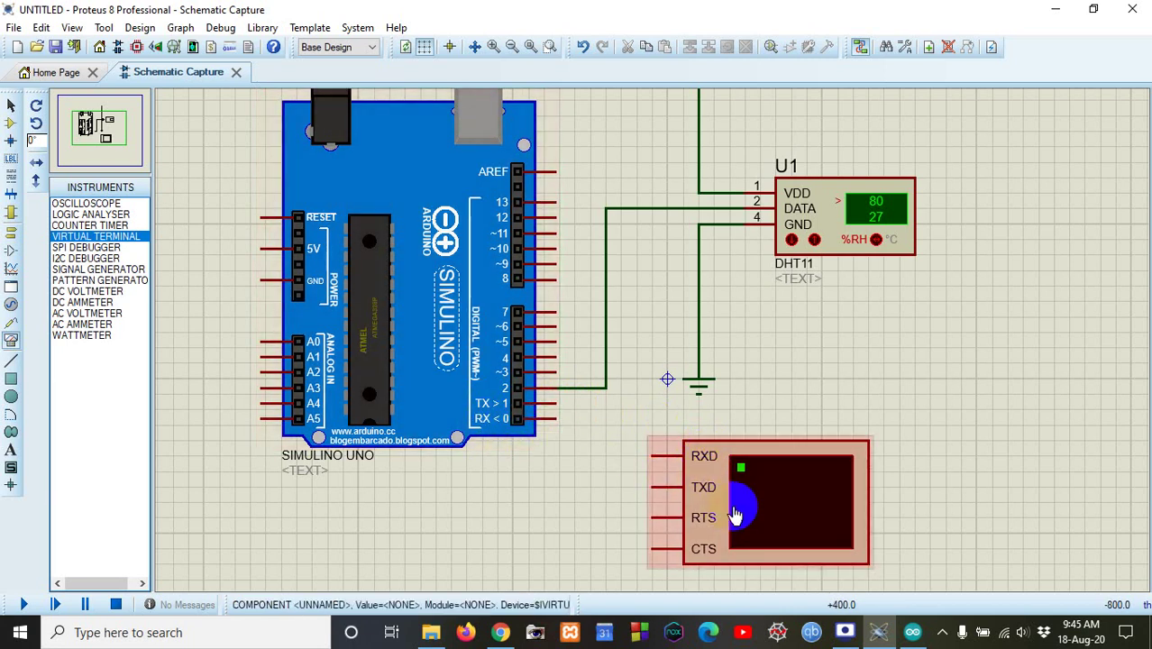
{"action": "left_click", "coordinate": [701, 496]}
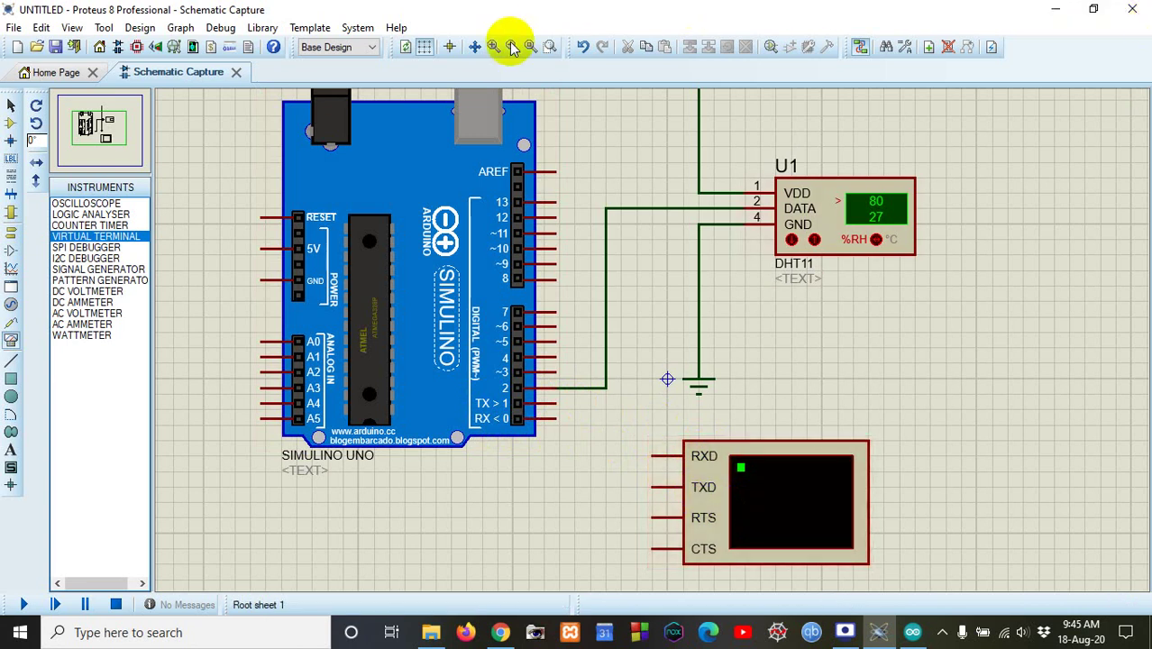
{"action": "left_click", "coordinate": [567, 397]}
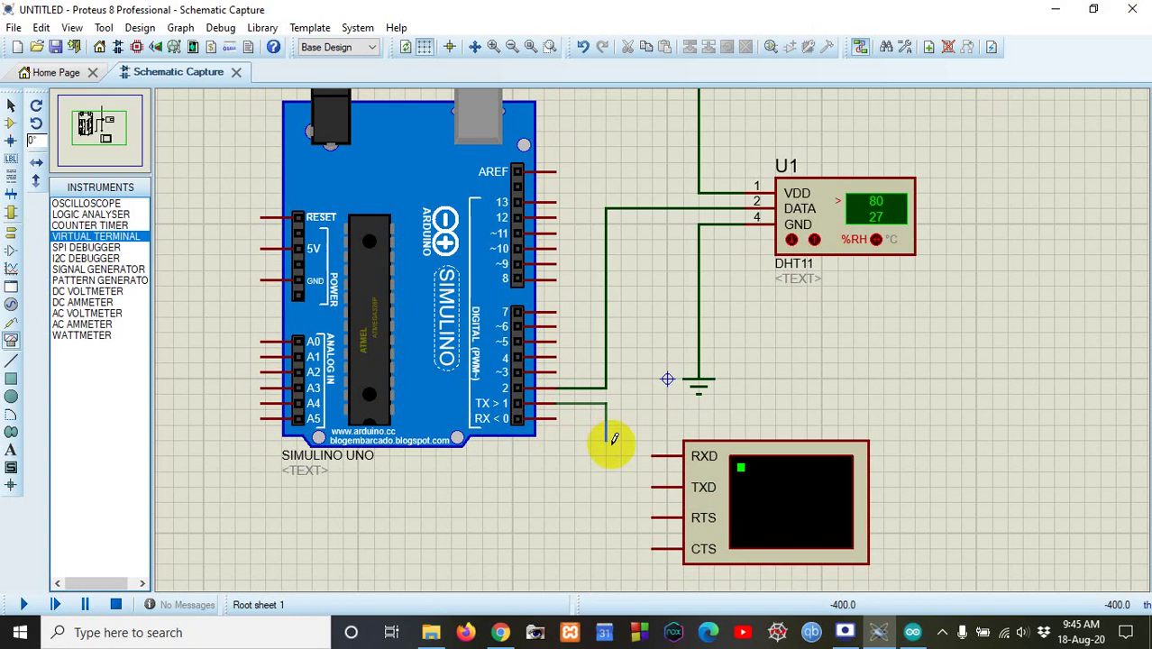
{"action": "left_click", "coordinate": [606, 454]}
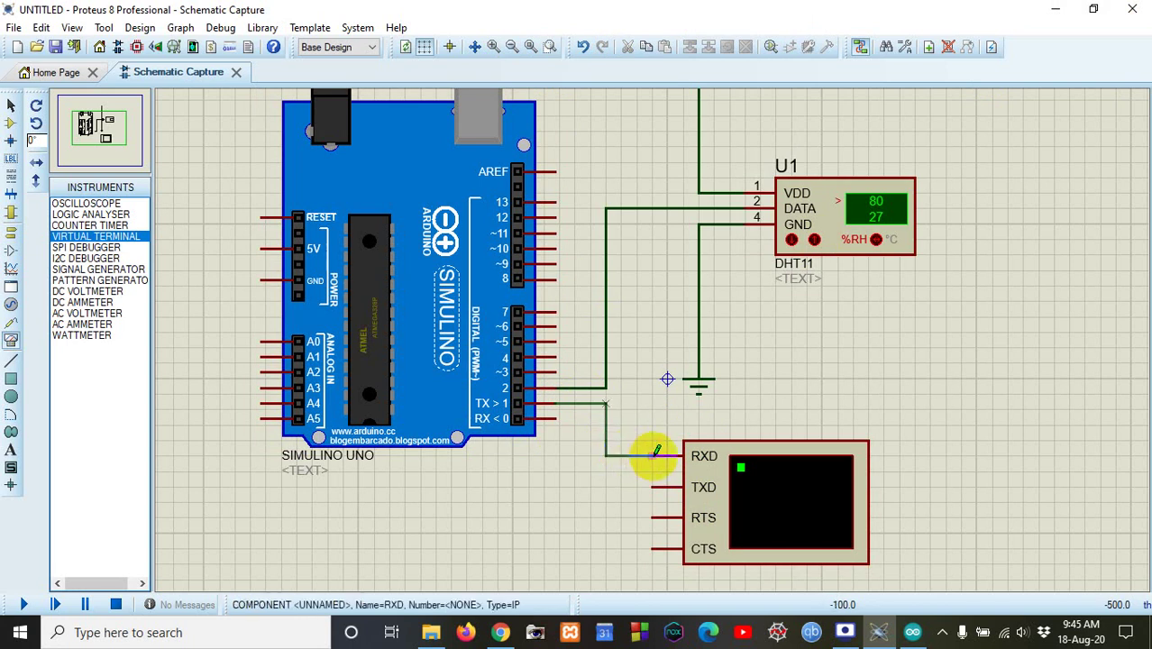
{"action": "left_click", "coordinate": [651, 454]}
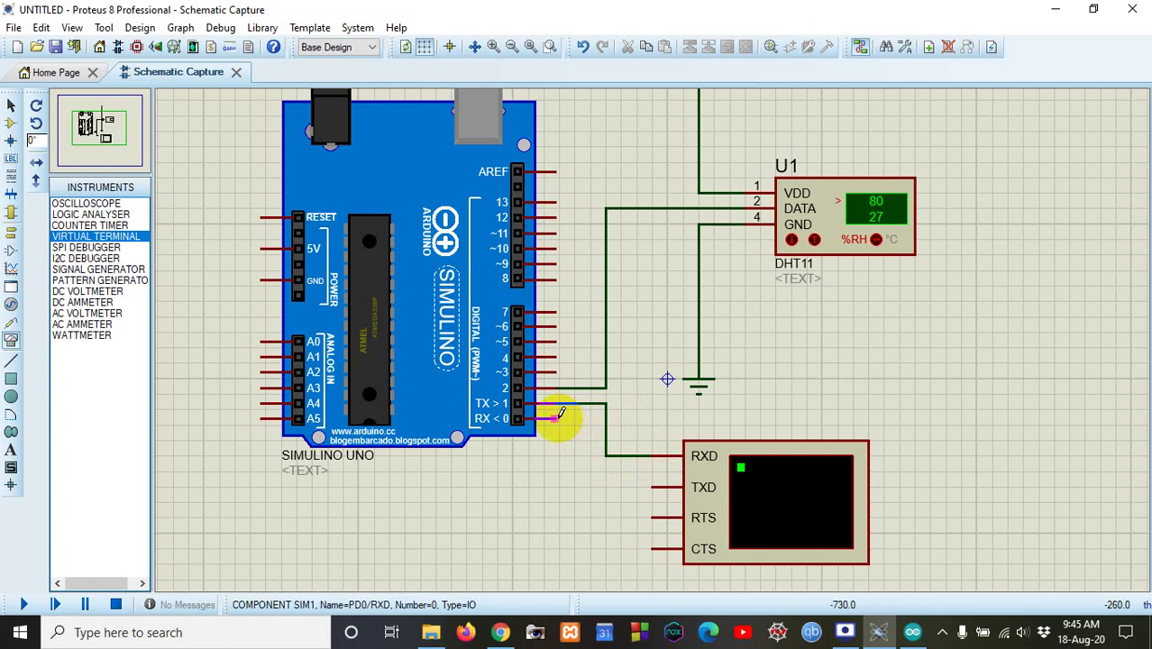
Step: Wire the board's RX pin (digital 0) to the TXD pin of the virtual terminal
{"action": "left_click", "coordinate": [556, 417]}
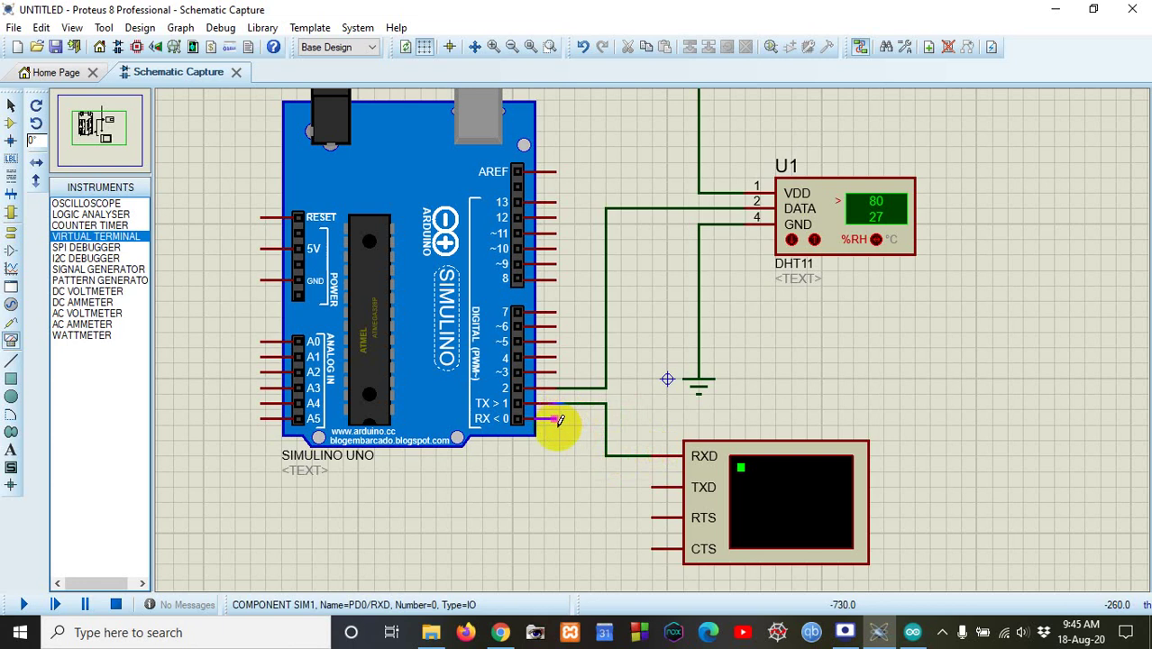
{"action": "left_click", "coordinate": [573, 487]}
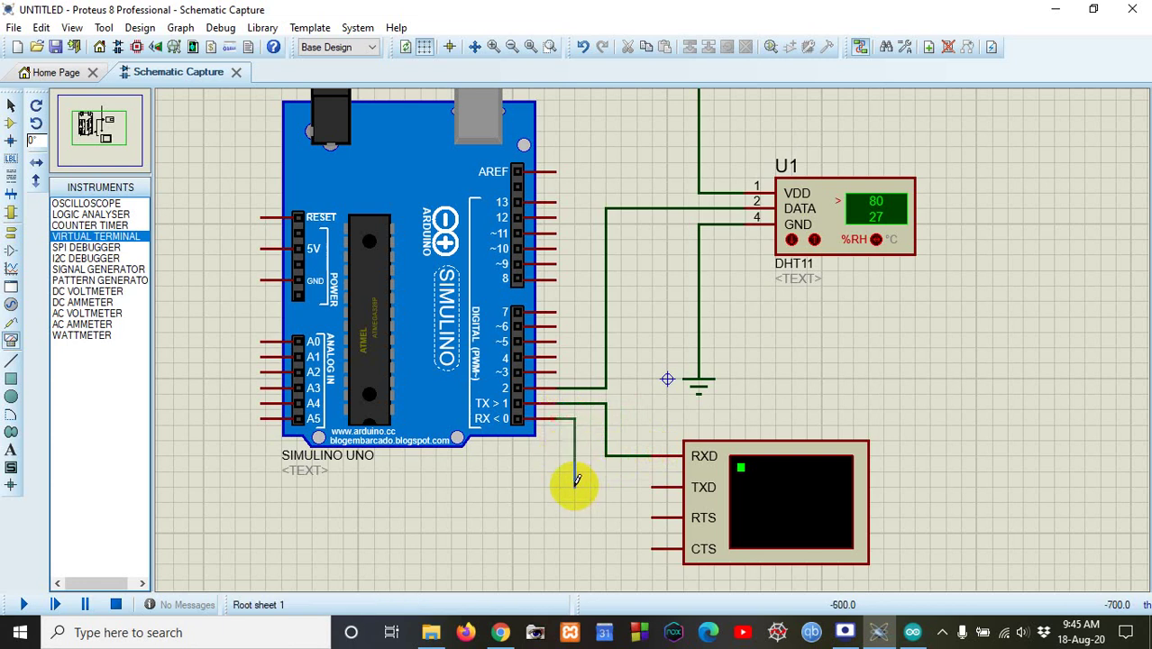
{"action": "left_click", "coordinate": [651, 484]}
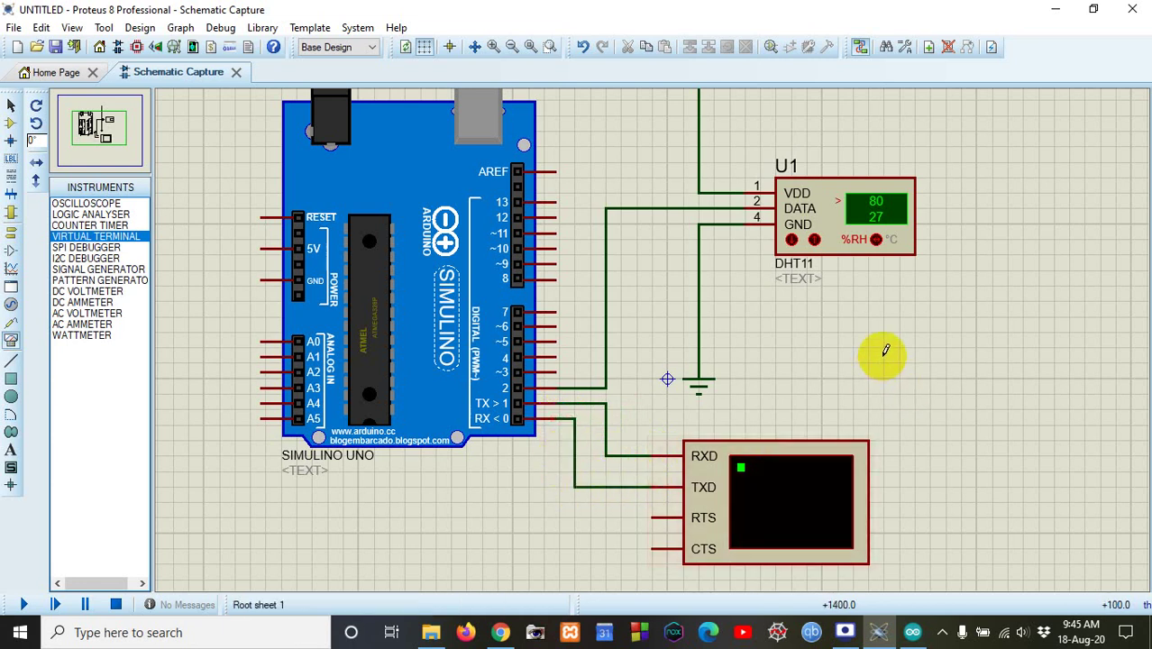
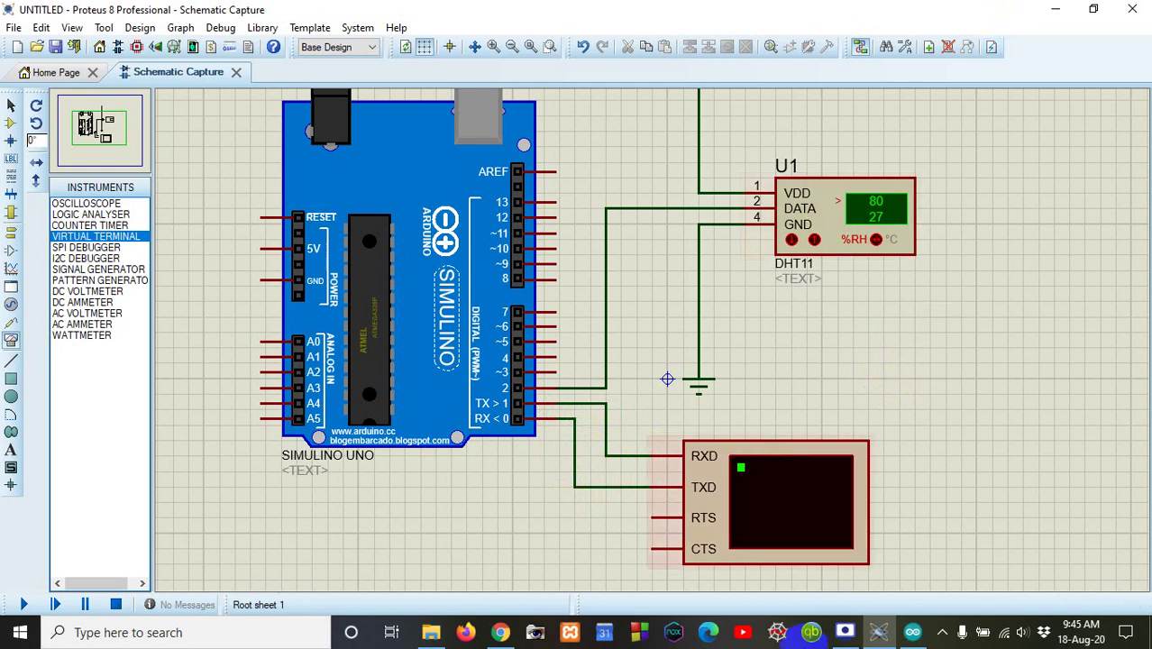
Step: Switch to the Arduino IDE and examine the sketch's DHT library include and its sensor pin definition
{"action": "left_click", "coordinate": [911, 634]}
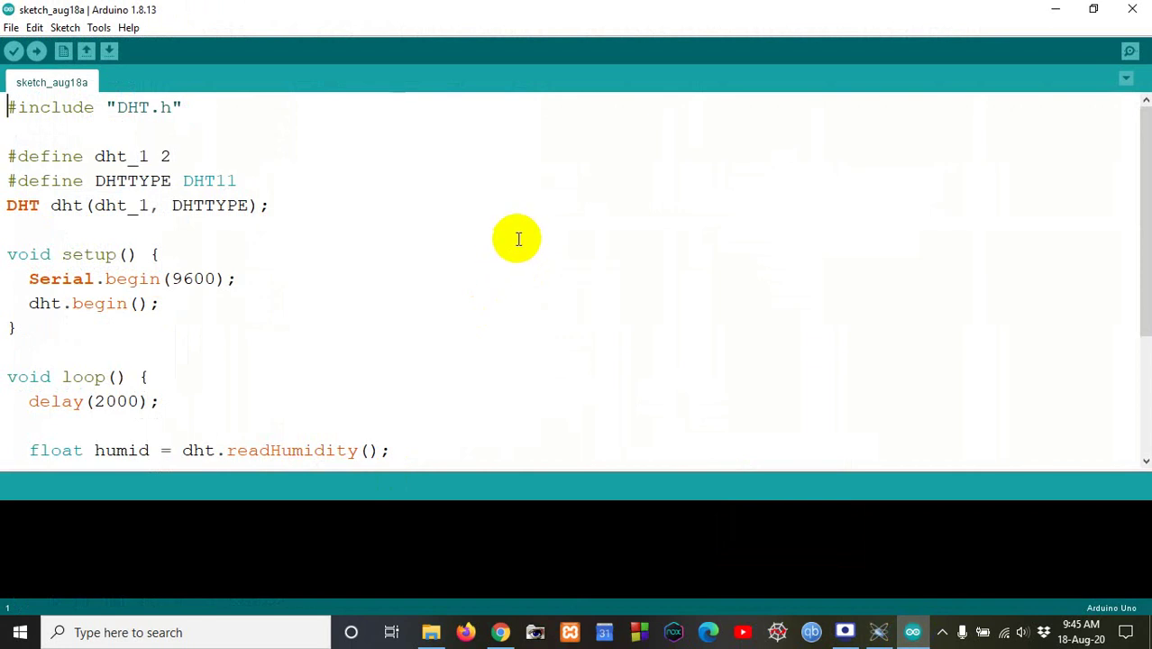
{"action": "scroll", "coordinate": [518, 240], "scroll_direction": "down", "scroll_amount": 3}
{"action": "scroll", "coordinate": [517, 239], "scroll_direction": "up", "scroll_amount": 3}
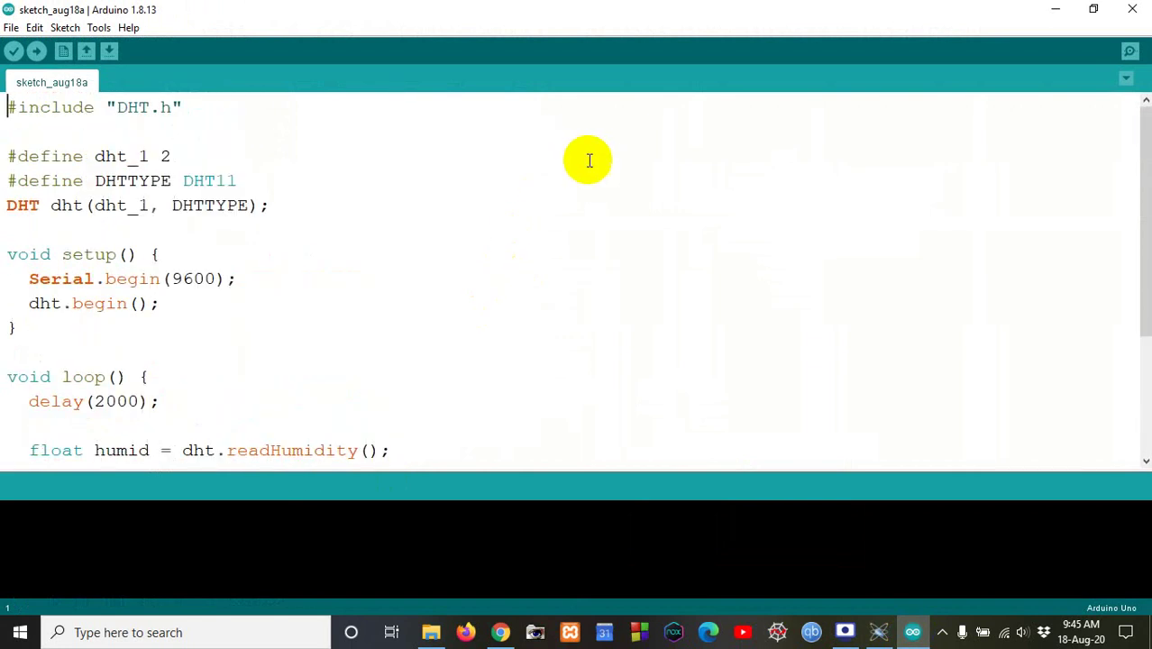
{"action": "left_click_drag", "start_coordinate": [8, 107], "coordinate": [232, 119]}
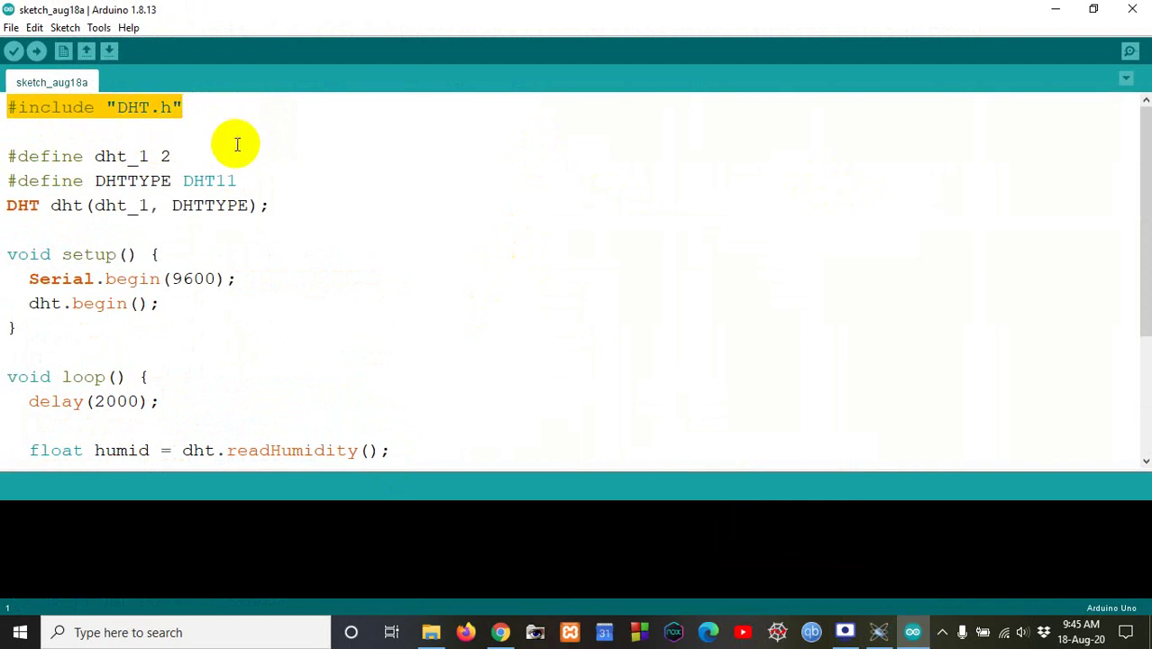
{"action": "left_click", "coordinate": [242, 145]}
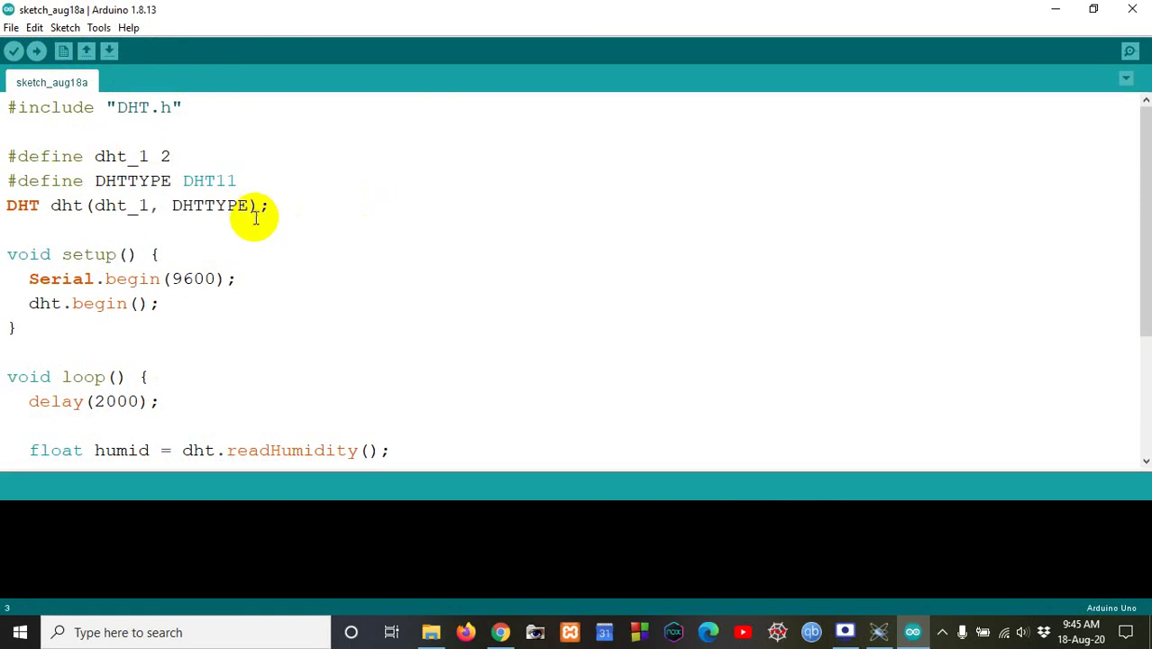
{"action": "left_click_drag", "start_coordinate": [16, 156], "coordinate": [179, 156]}
{"action": "left_click", "coordinate": [167, 155]}
{"action": "left_click", "coordinate": [163, 156]}
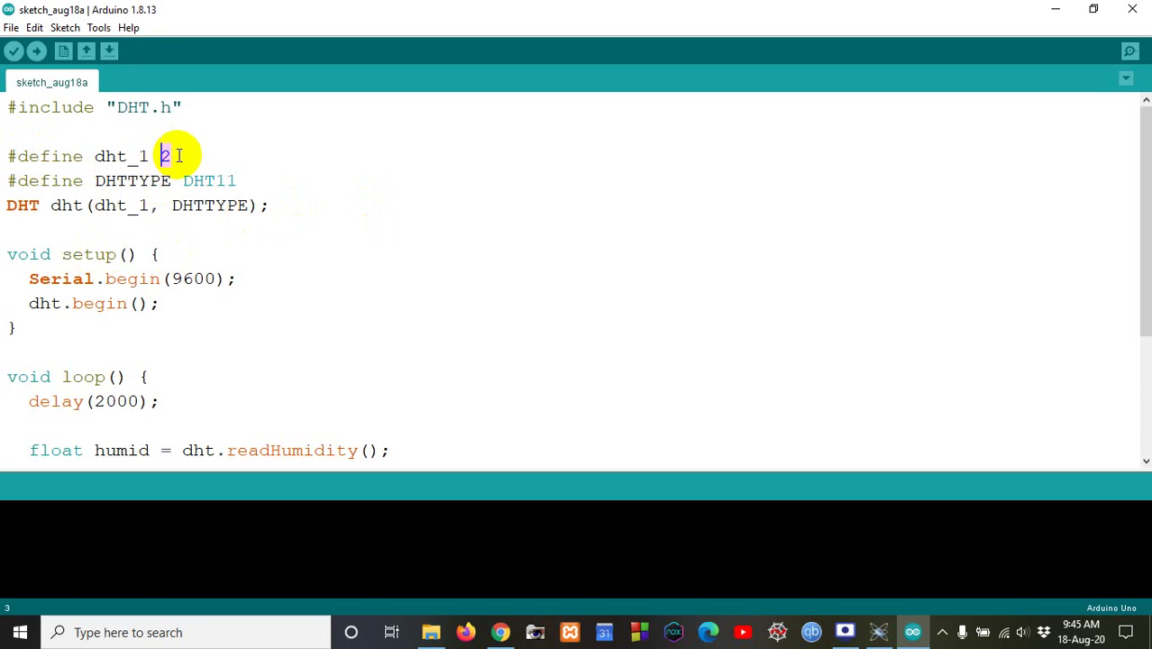
{"action": "left_click", "coordinate": [170, 155]}
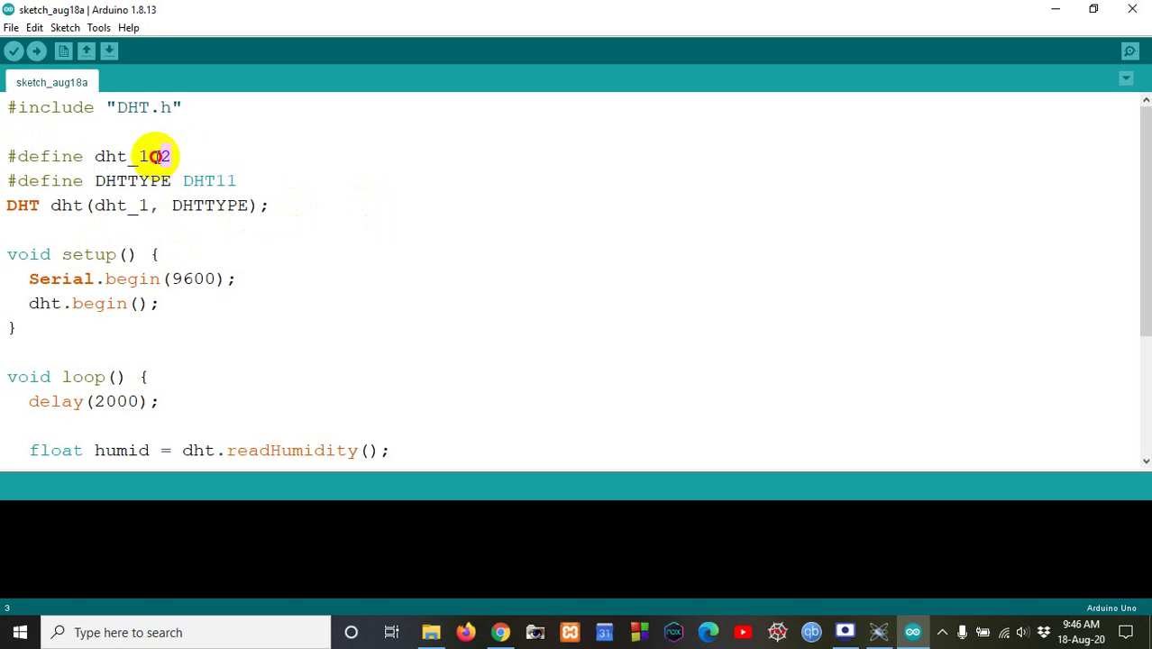
{"action": "key", "text": "Right"}
Step: Review the serial initialisation in setup and the humidity and temperature reading and printing code in loop
{"action": "scroll", "coordinate": [130, 290], "scroll_direction": "down", "scroll_amount": 1}
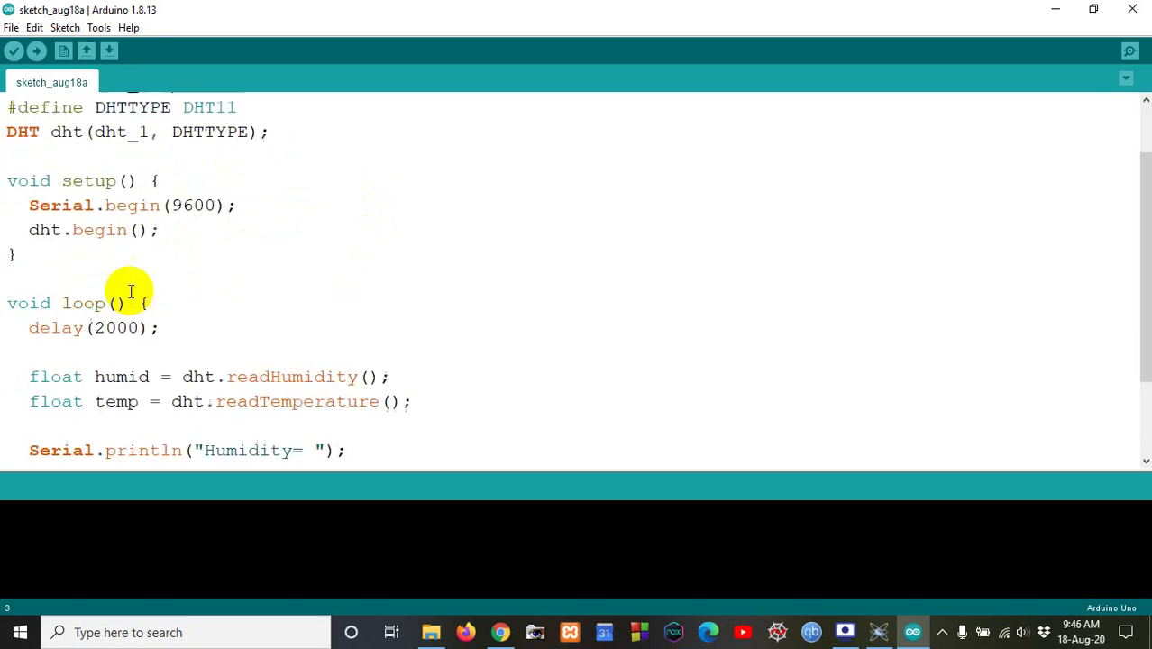
{"action": "left_click_drag", "start_coordinate": [243, 206], "coordinate": [25, 206]}
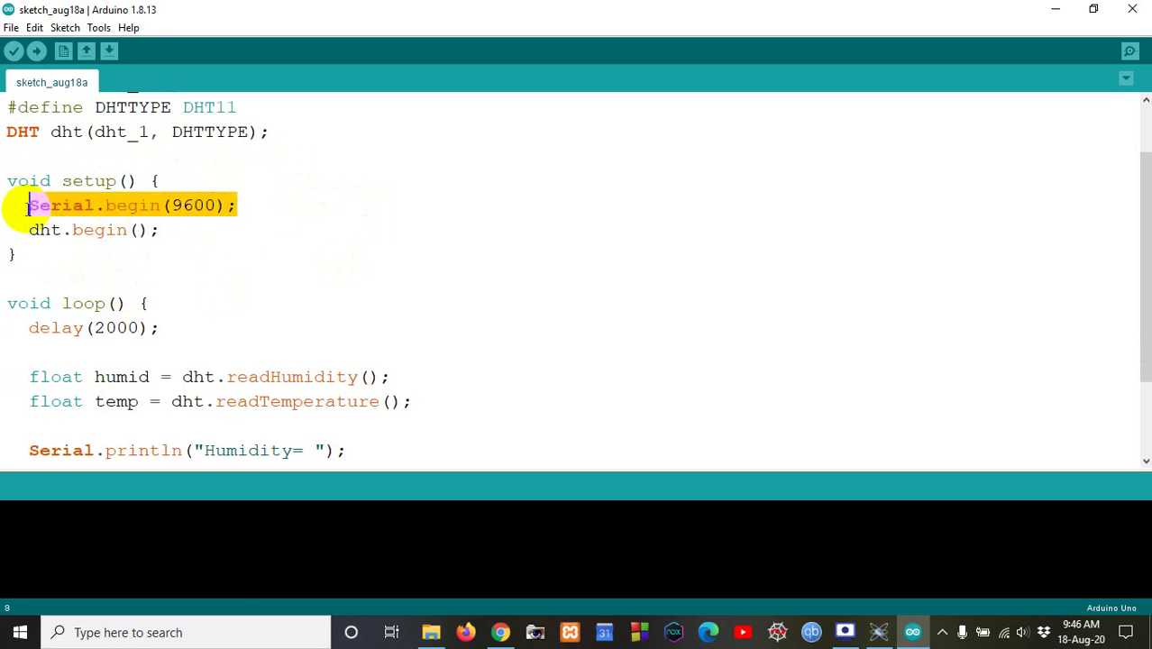
{"action": "left_click", "coordinate": [281, 208]}
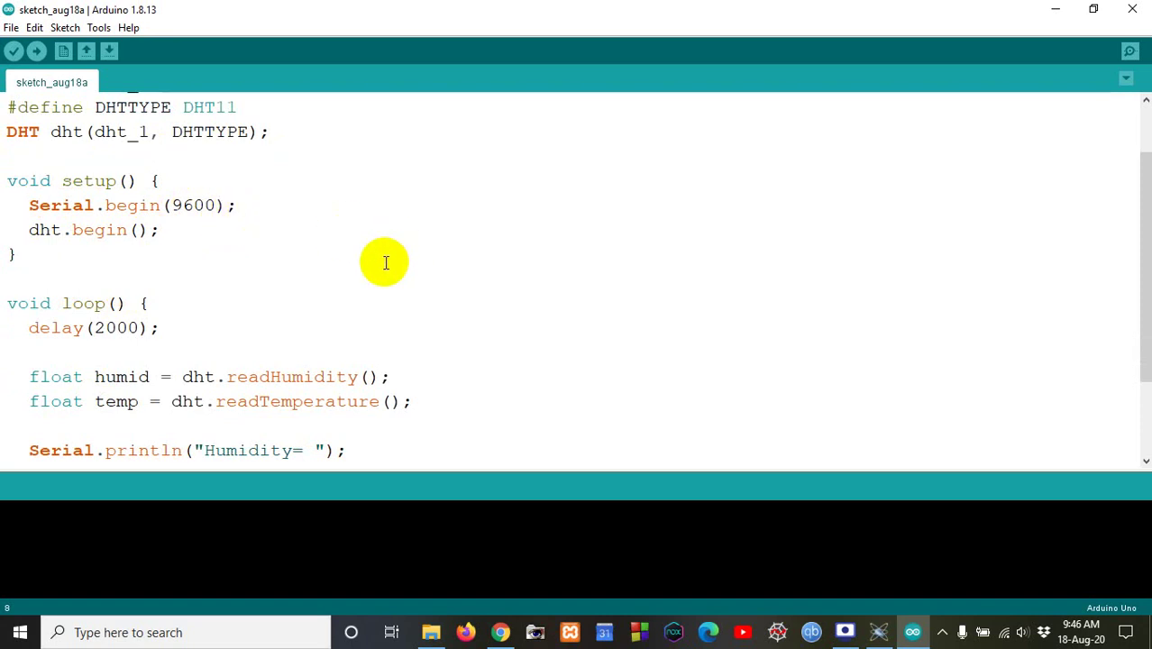
{"action": "scroll", "coordinate": [384, 257], "scroll_direction": "down", "scroll_amount": 2}
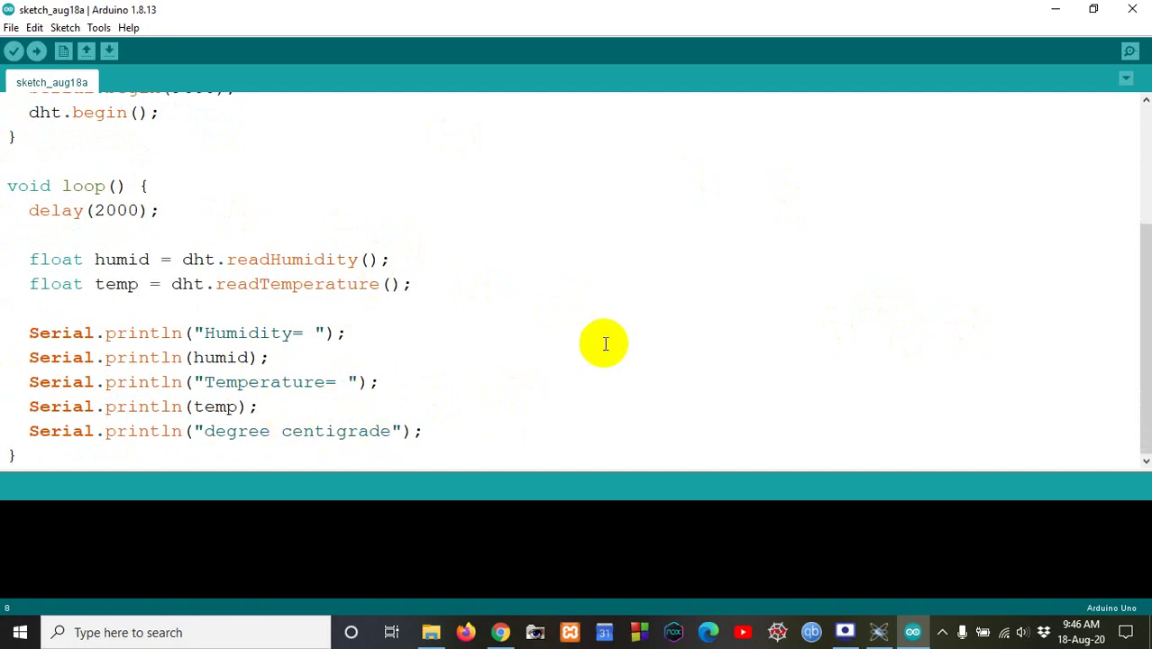
{"action": "scroll", "coordinate": [602, 338], "scroll_direction": "up", "scroll_amount": 3}
{"action": "scroll", "coordinate": [592, 334], "scroll_direction": "down", "scroll_amount": 3}
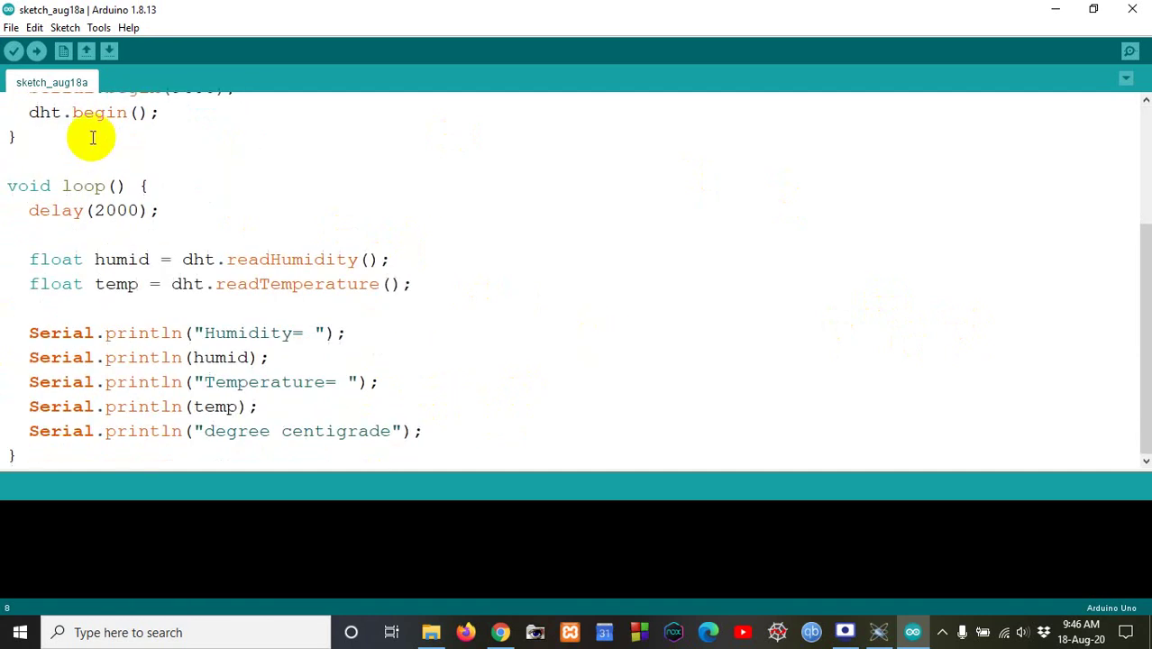
Step: Compile the sketch and find the path of the generated hex file in the compiler output
{"action": "left_click", "coordinate": [13, 50]}
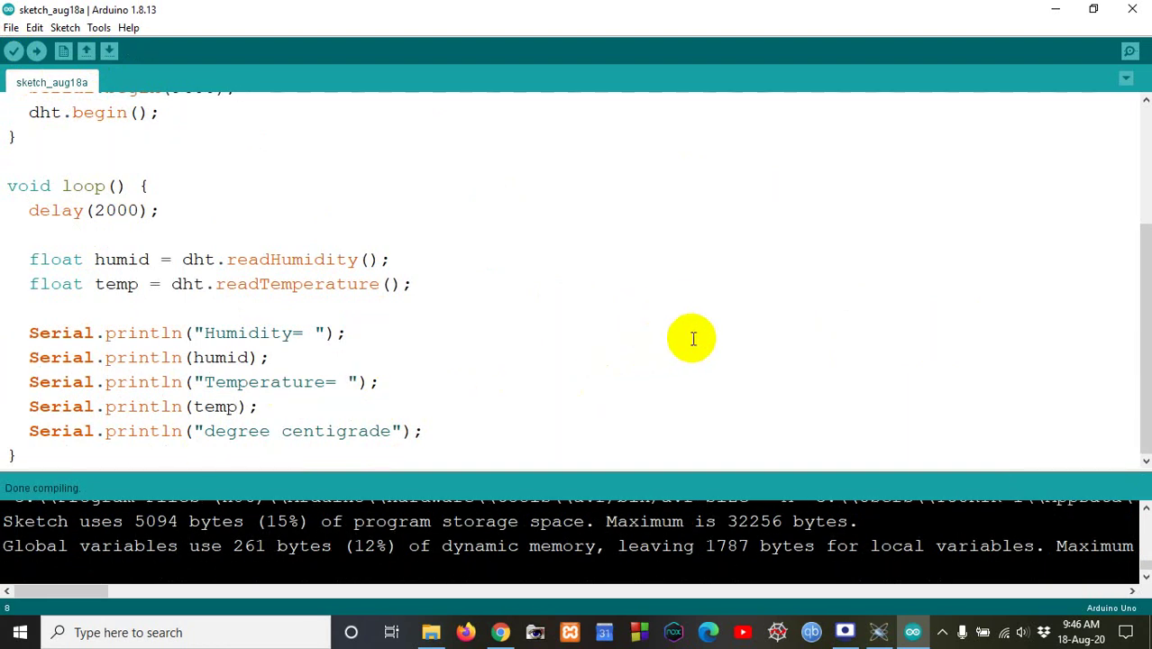
{"action": "left_click_drag", "start_coordinate": [90, 593], "coordinate": [180, 591]}
{"action": "scroll", "coordinate": [676, 546], "scroll_direction": "up", "scroll_amount": 1}
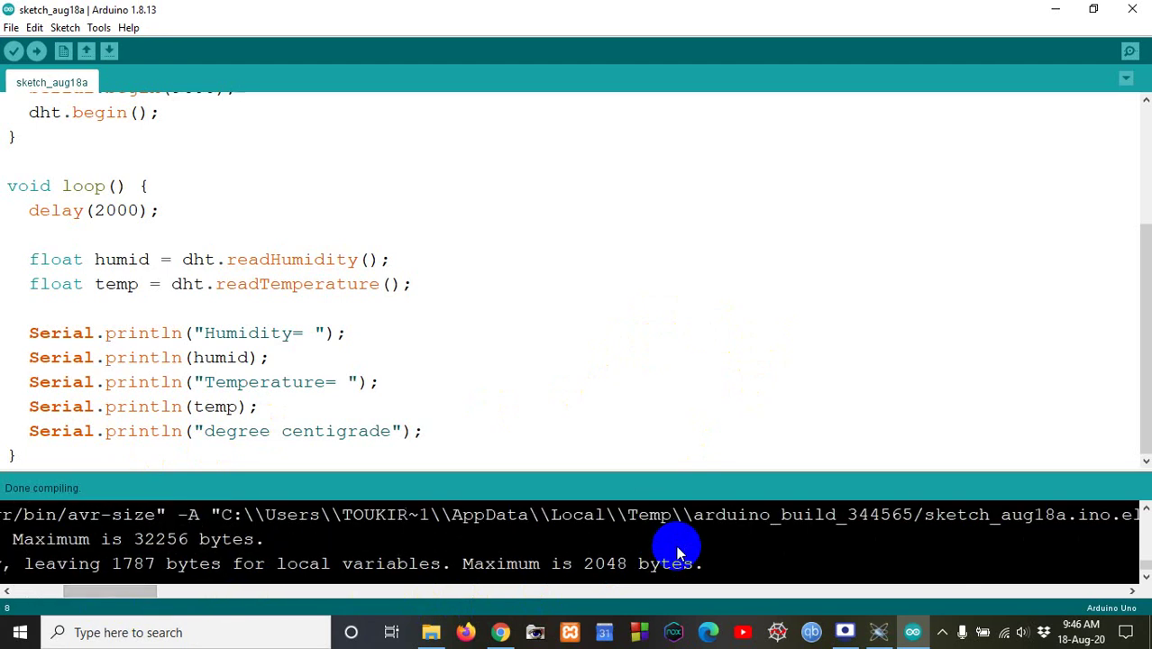
{"action": "left_click_drag", "start_coordinate": [78, 594], "coordinate": [89, 593]}
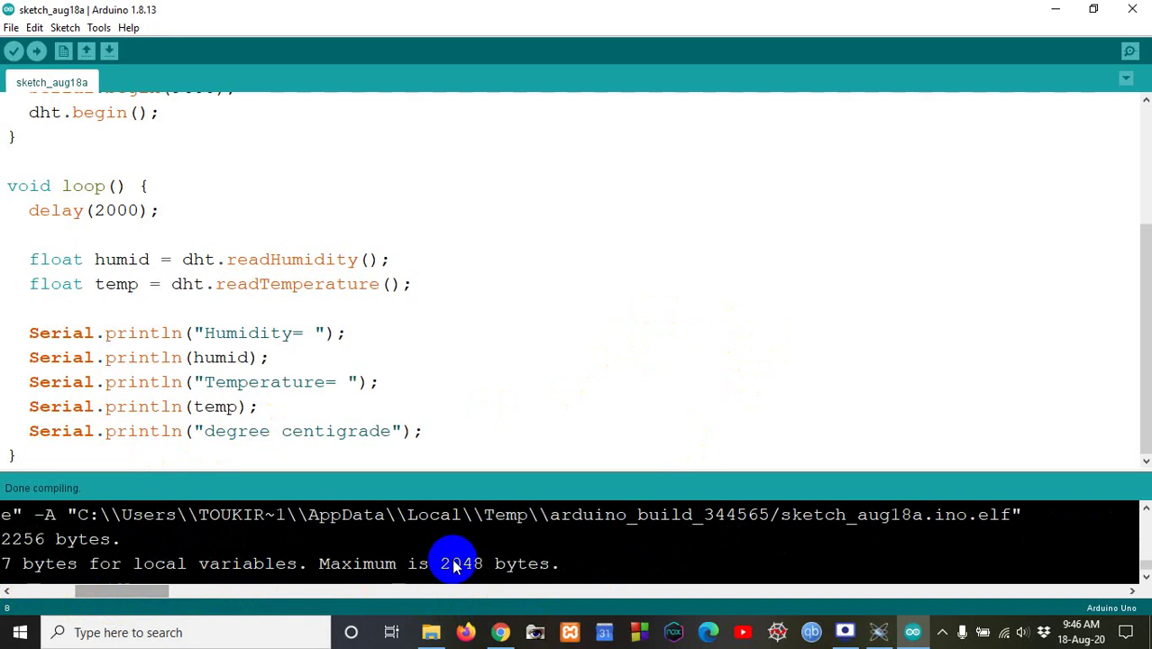
{"action": "scroll", "coordinate": [453, 563], "scroll_direction": "up", "scroll_amount": 2}
{"action": "scroll", "coordinate": [453, 564], "scroll_direction": "down", "scroll_amount": 1}
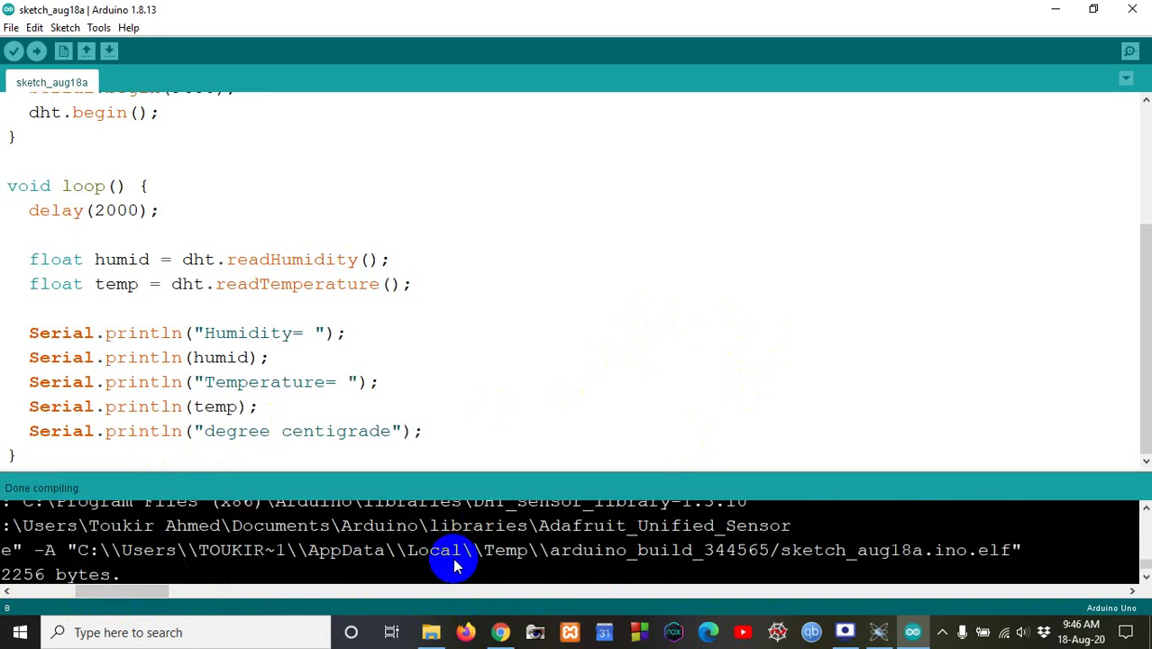
{"action": "scroll", "coordinate": [453, 564], "scroll_direction": "up", "scroll_amount": 3}
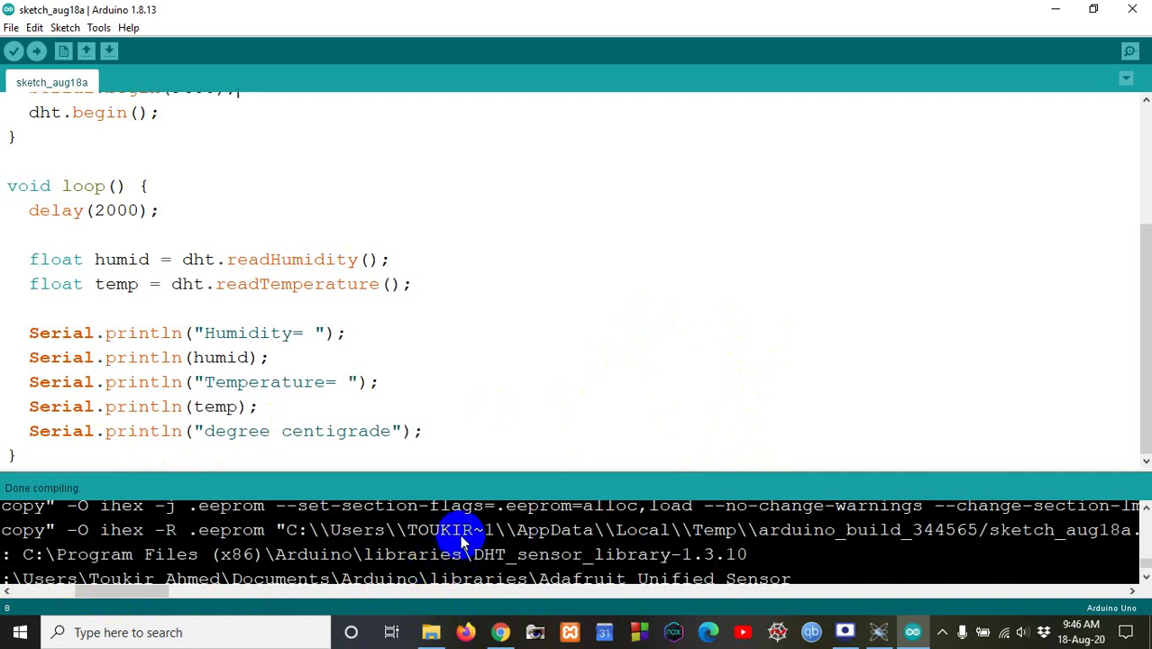
{"action": "left_click_drag", "start_coordinate": [101, 589], "coordinate": [227, 588]}
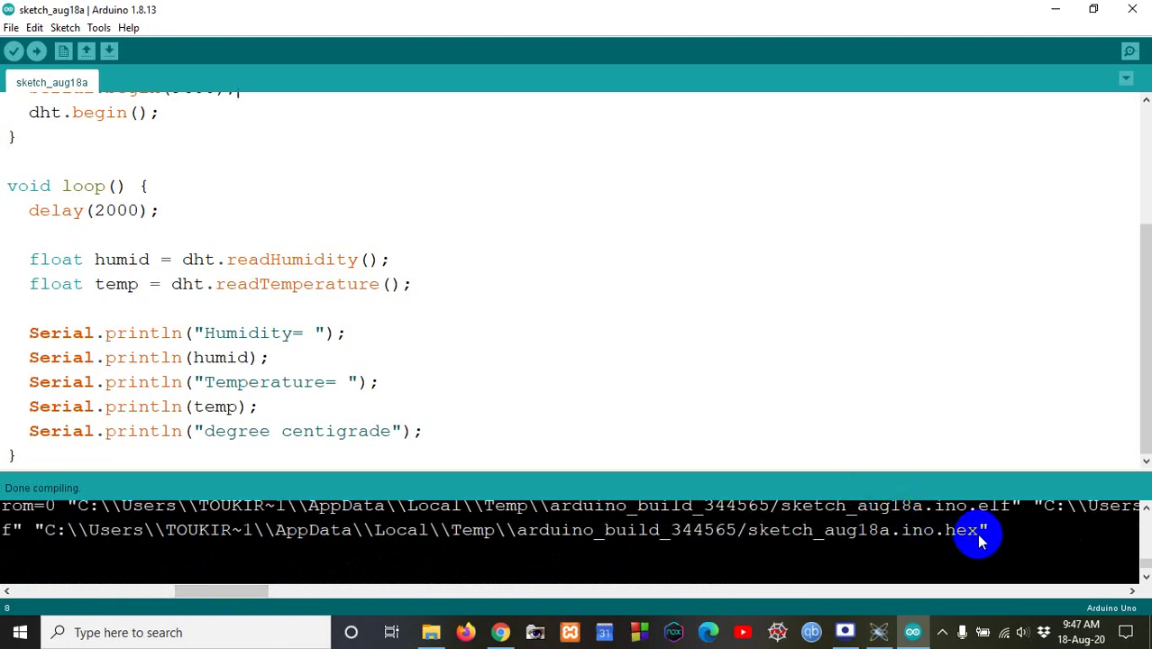
Step: Select the full path of sketch_aug18a.ino.hex in the compiler output, without the surrounding quotation marks
{"action": "left_click_drag", "start_coordinate": [980, 537], "coordinate": [895, 533]}
{"action": "scroll", "coordinate": [759, 549], "scroll_direction": "left", "scroll_amount": 5}
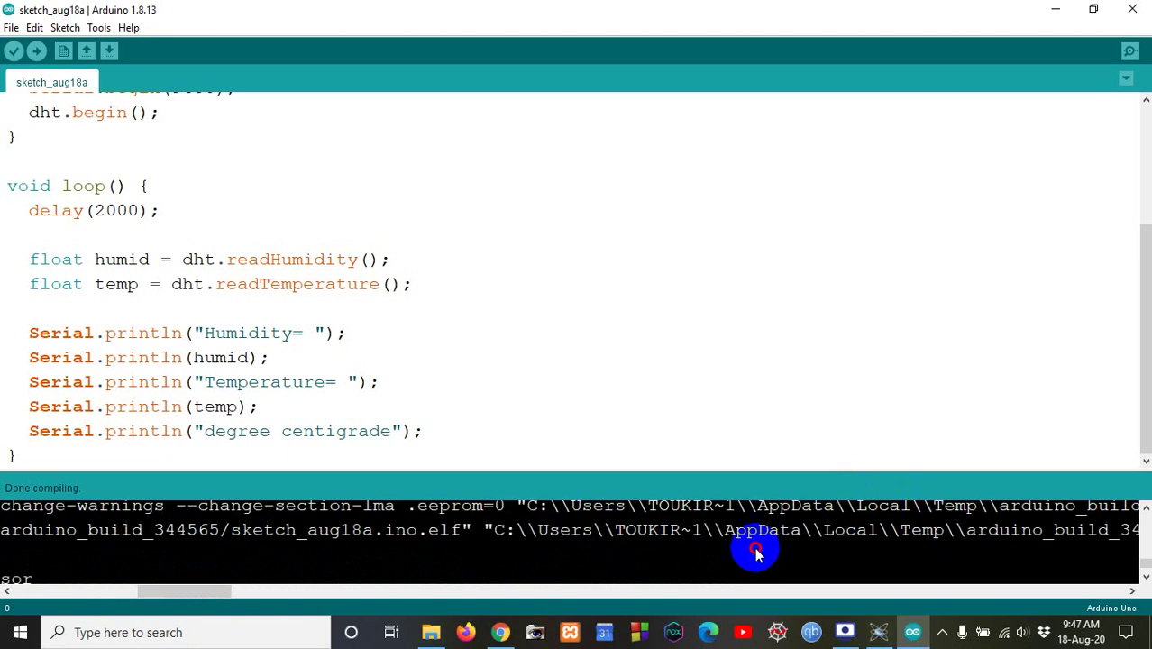
{"action": "left_click_drag", "start_coordinate": [728, 547], "coordinate": [494, 529]}
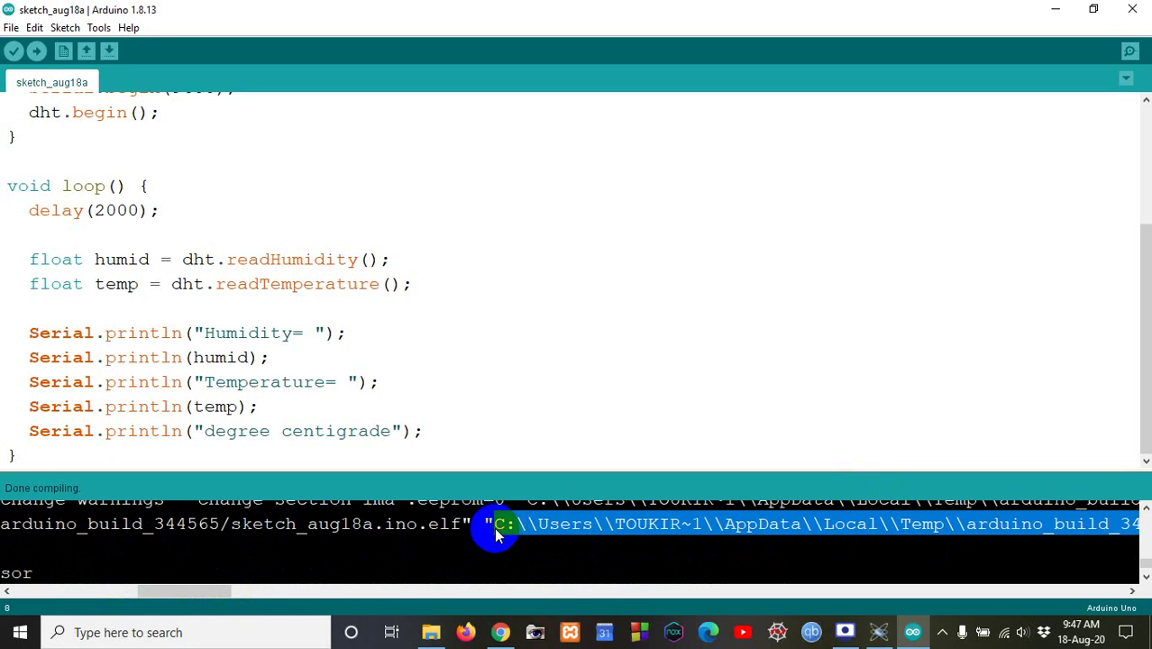
{"action": "left_click_drag", "start_coordinate": [496, 534], "coordinate": [495, 534]}
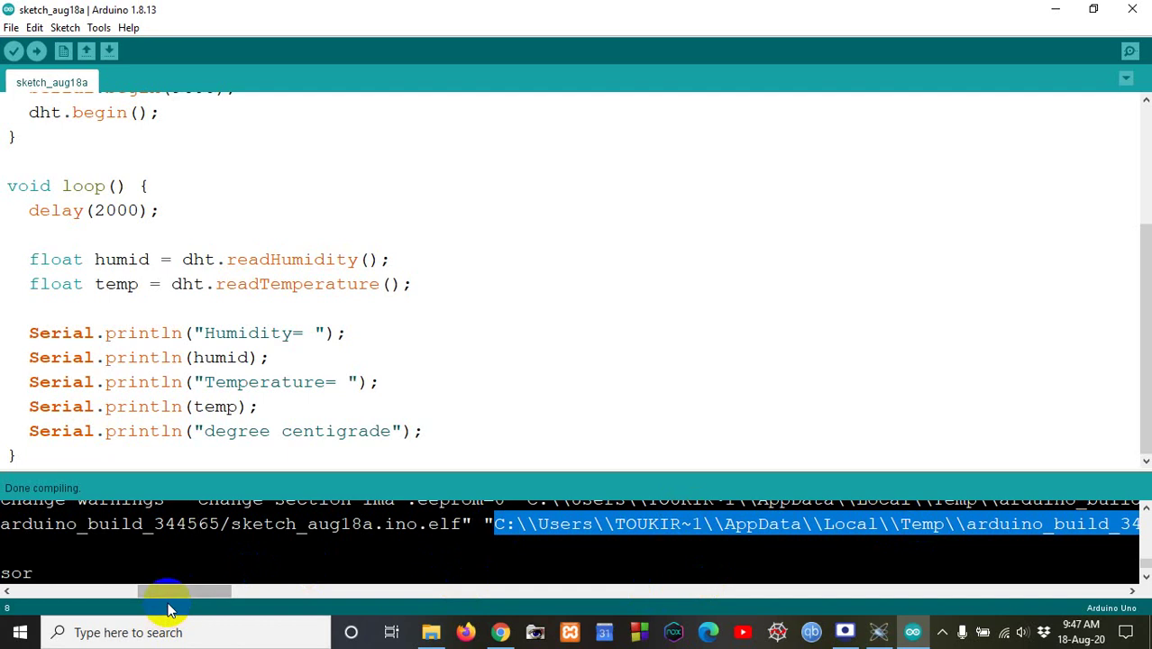
{"action": "left_click_drag", "start_coordinate": [169, 594], "coordinate": [196, 600]}
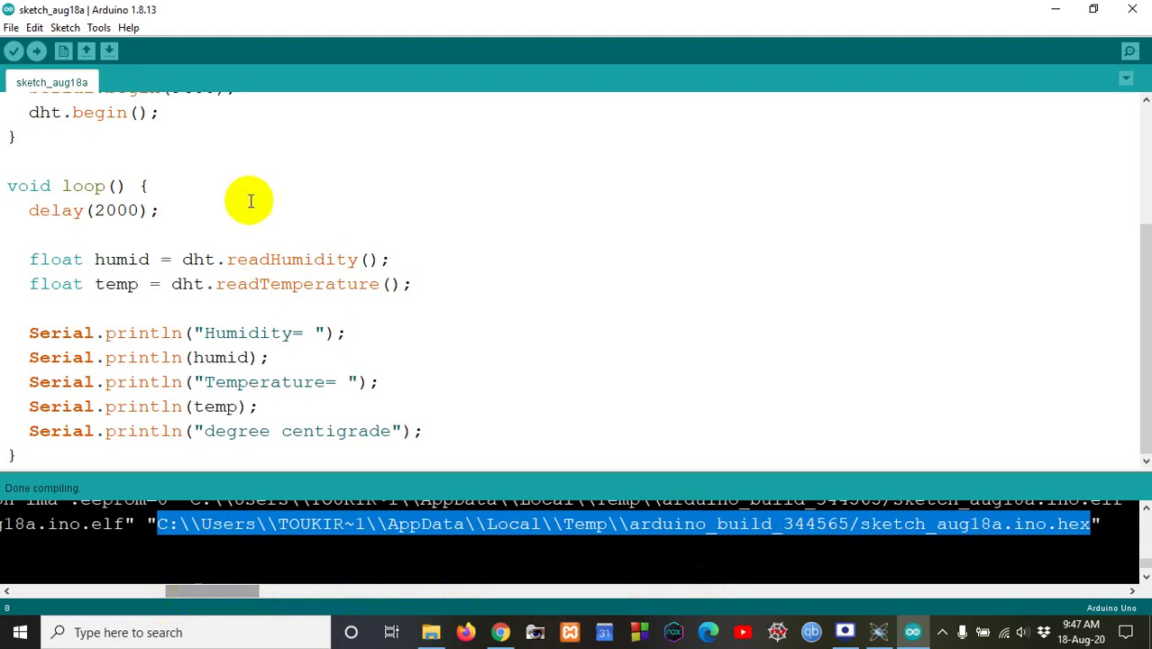
Step: Switch to Proteus and open the component properties of the Simulino Uno board
{"action": "left_click", "coordinate": [65, 27]}
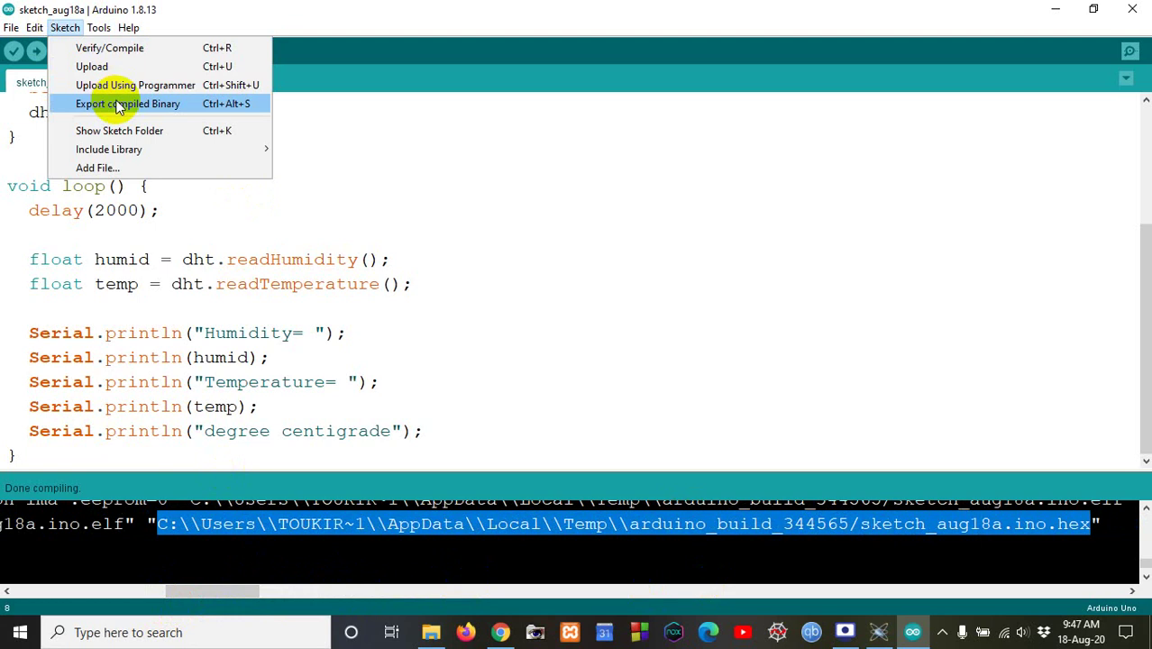
{"action": "left_click", "coordinate": [1055, 9]}
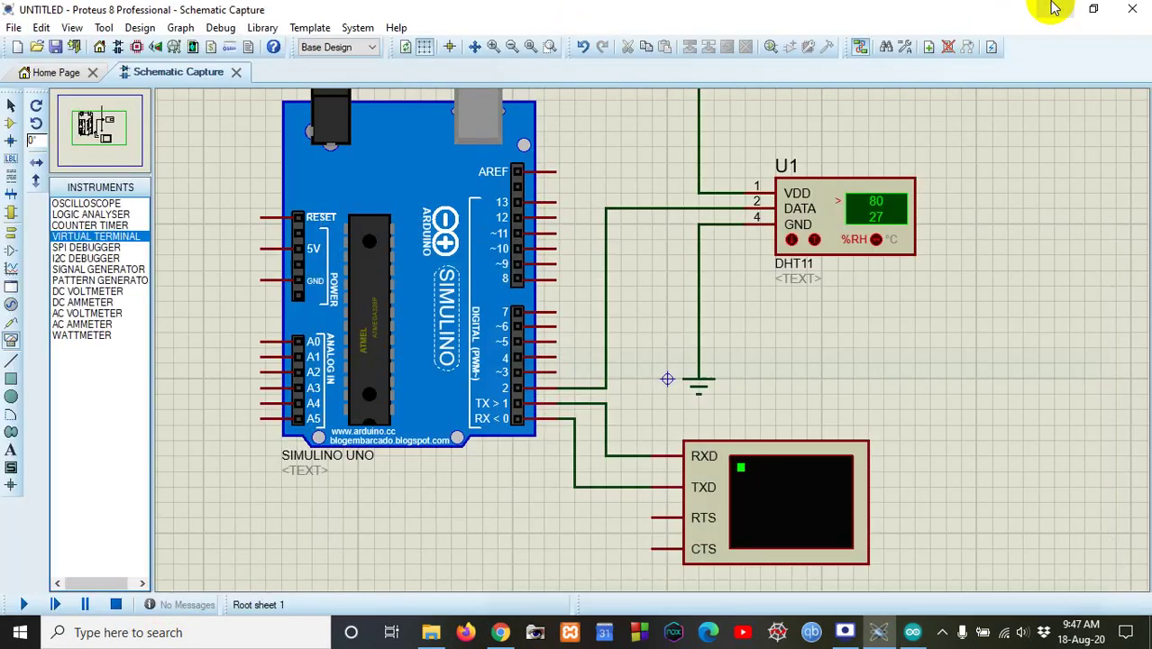
{"action": "double_click", "coordinate": [403, 285]}
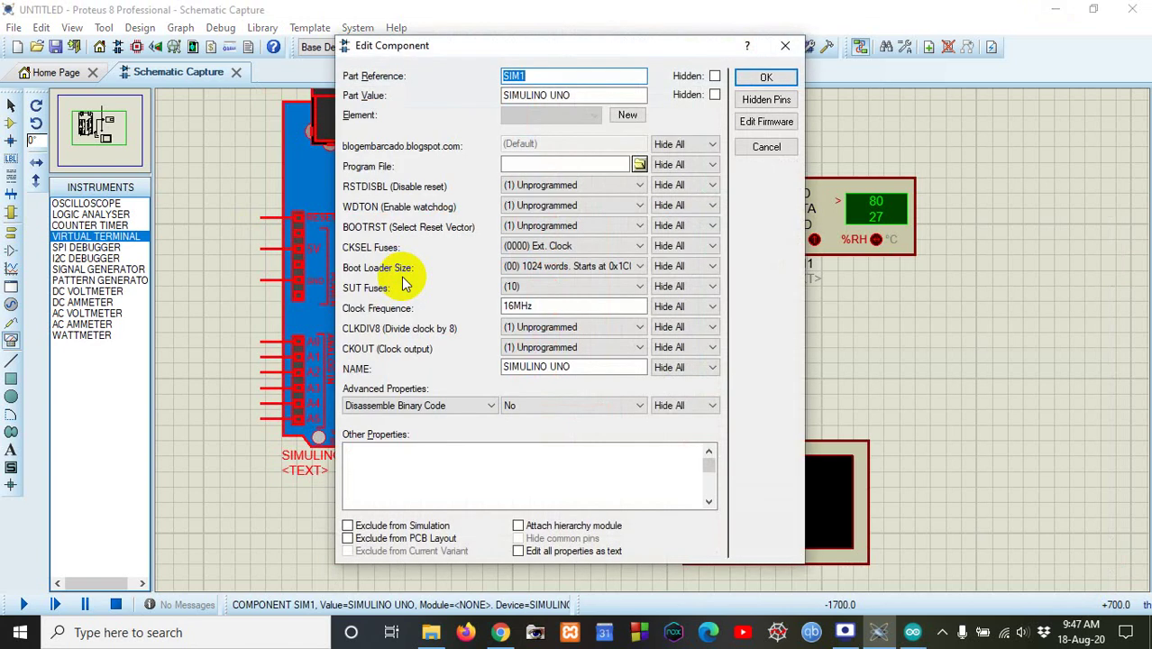
Step: Try to load sketch_aug18a.ino.hex as the board's program file using the path copied from the compiler output
{"action": "left_click", "coordinate": [639, 165]}
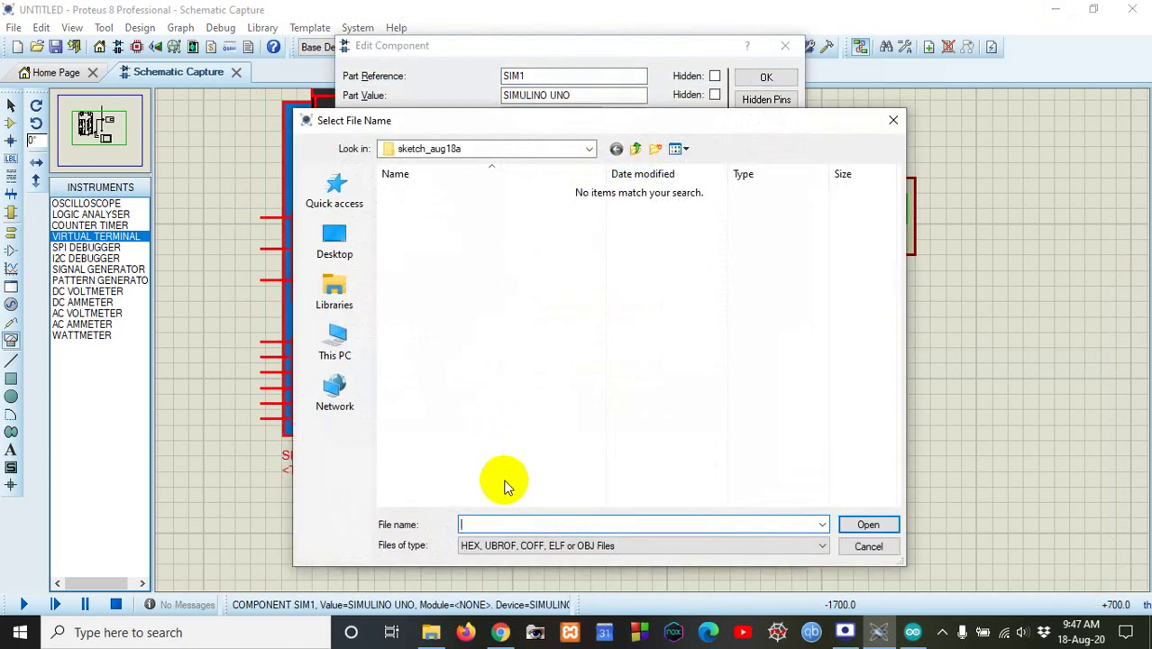
{"action": "key", "text": "ctrl+v"}
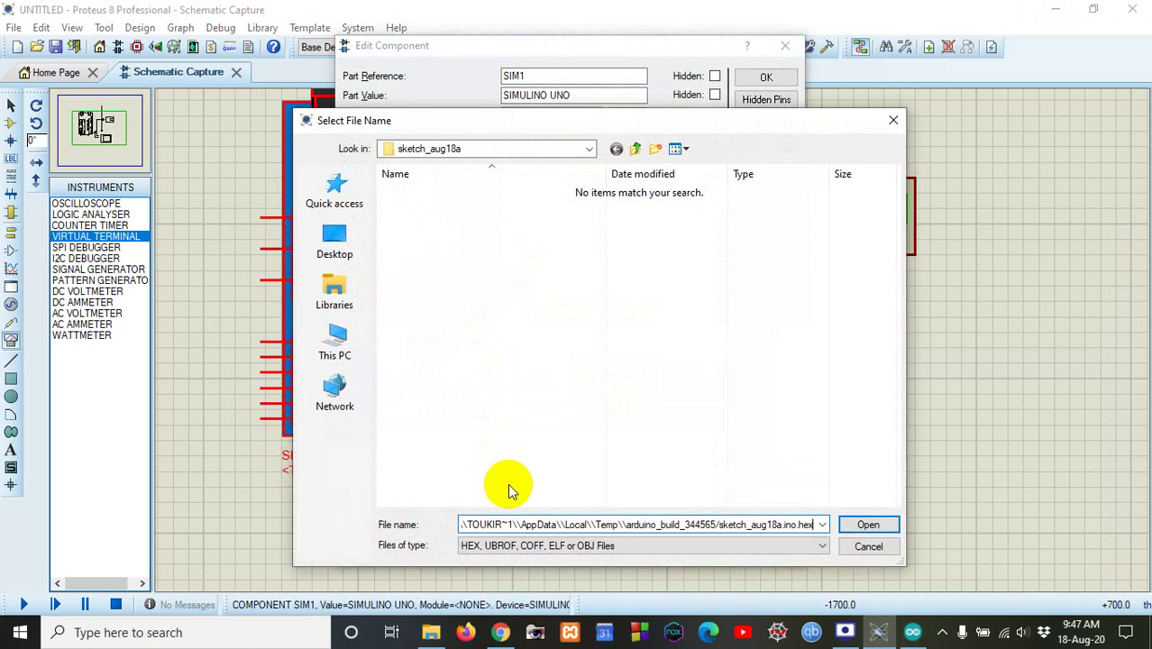
{"action": "left_click", "coordinate": [870, 527]}
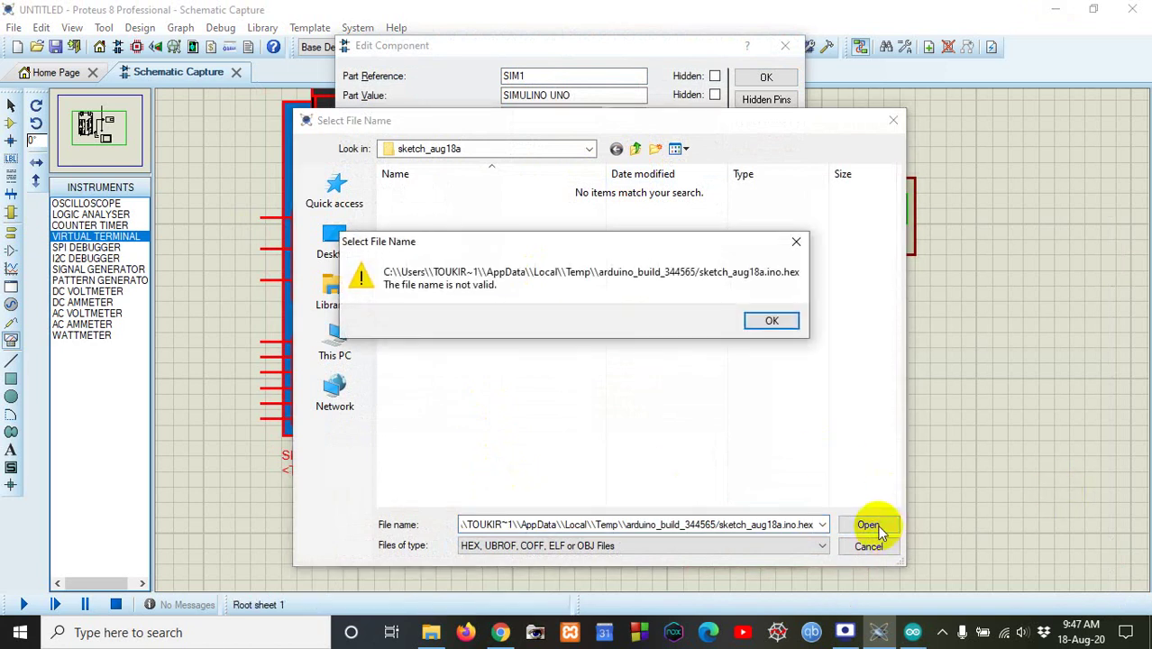
{"action": "left_click", "coordinate": [791, 321]}
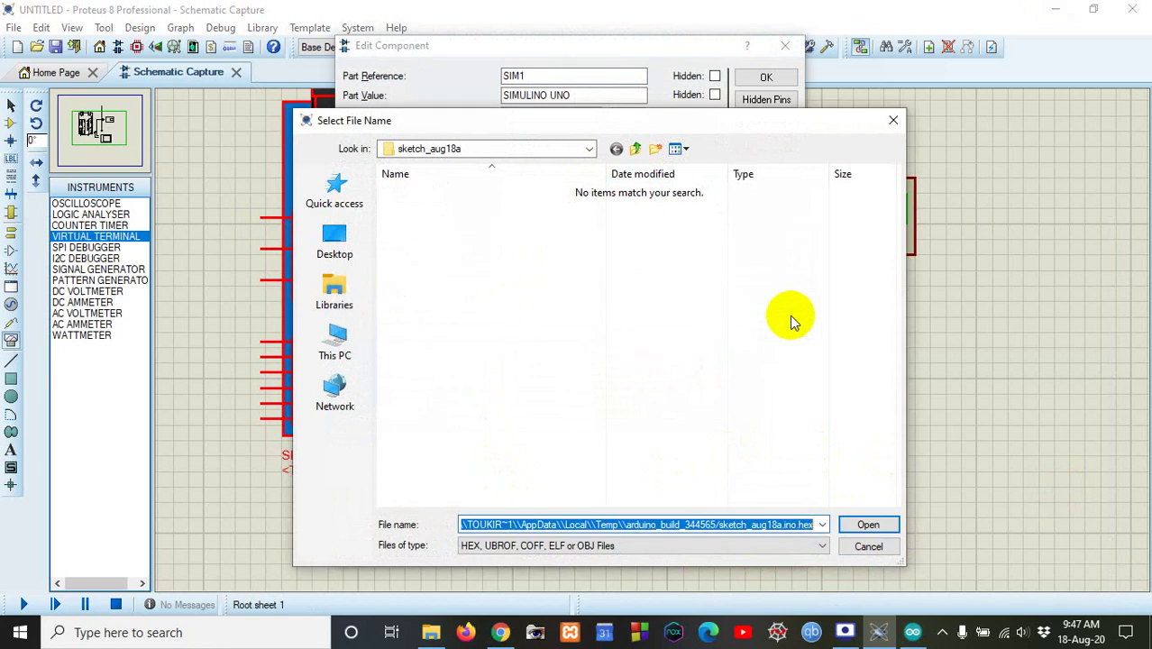
{"action": "left_click", "coordinate": [892, 122]}
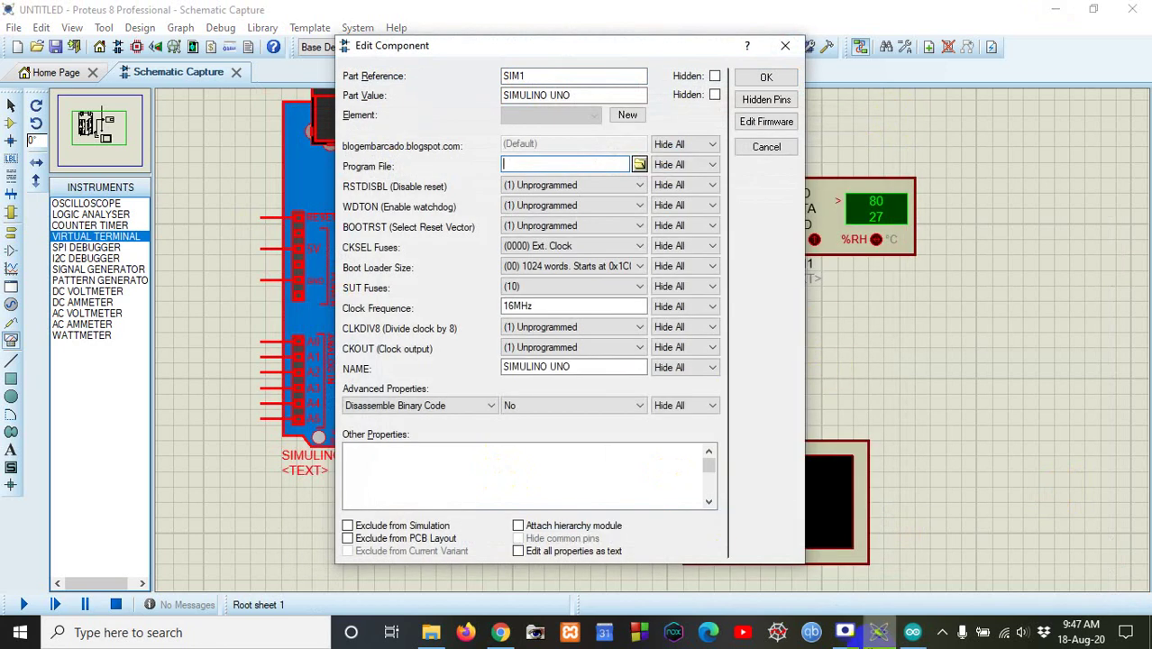
Step: Switch to the Arduino IDE and export the sketch's compiled binary
{"action": "left_click", "coordinate": [908, 632]}
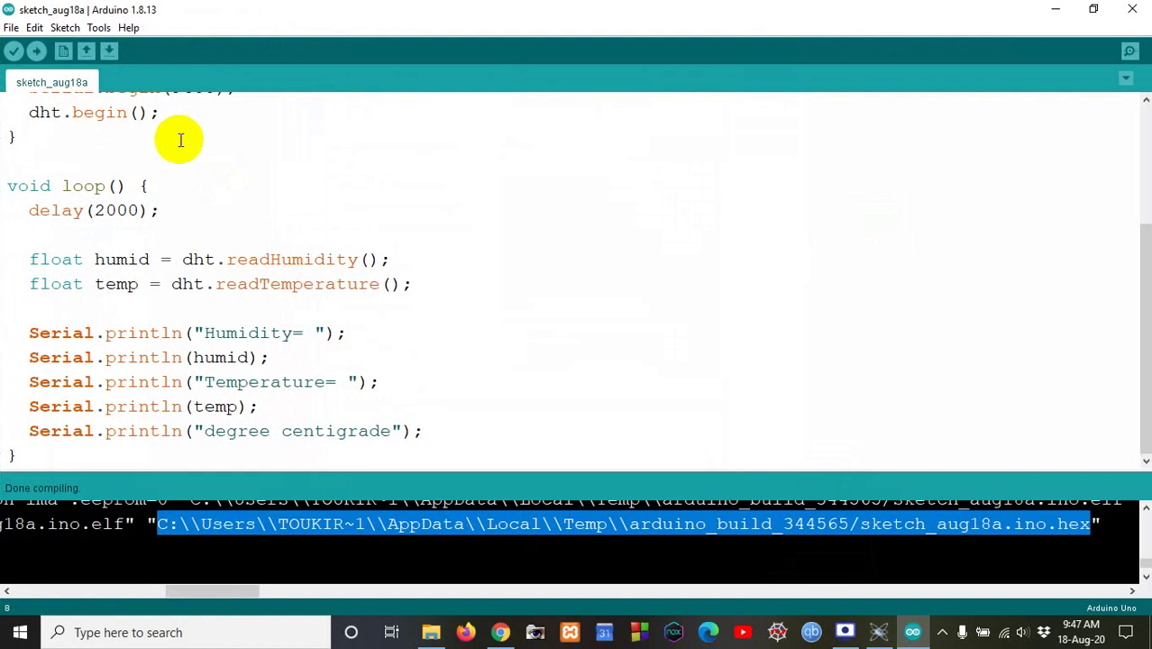
{"action": "left_click", "coordinate": [65, 28]}
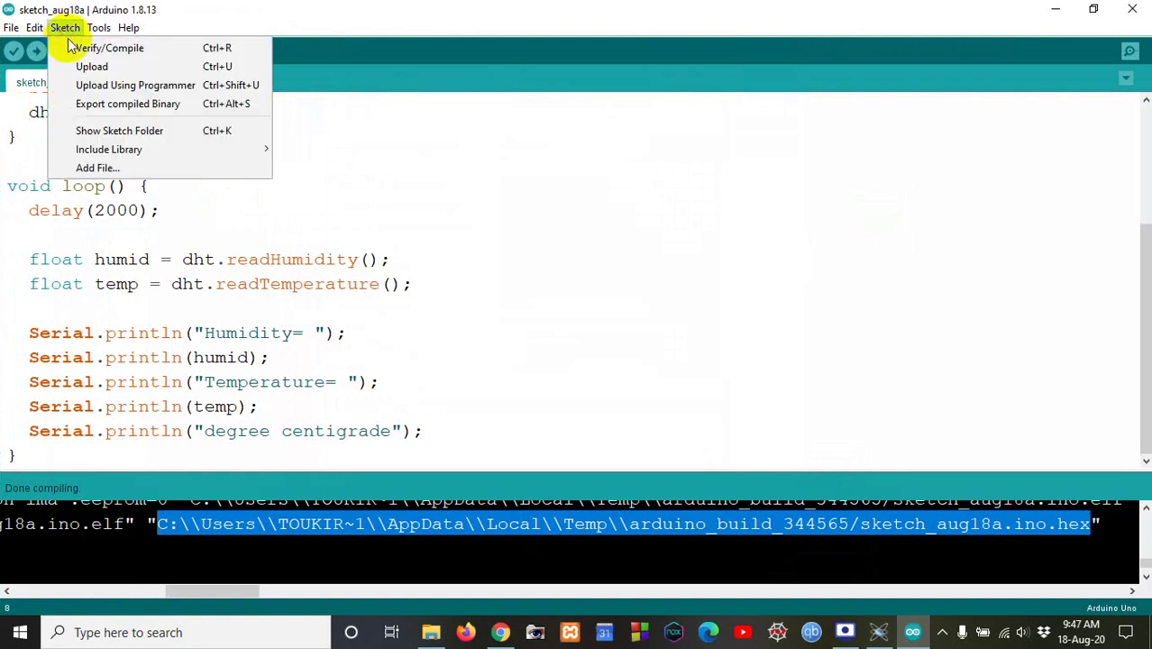
{"action": "left_click", "coordinate": [108, 104]}
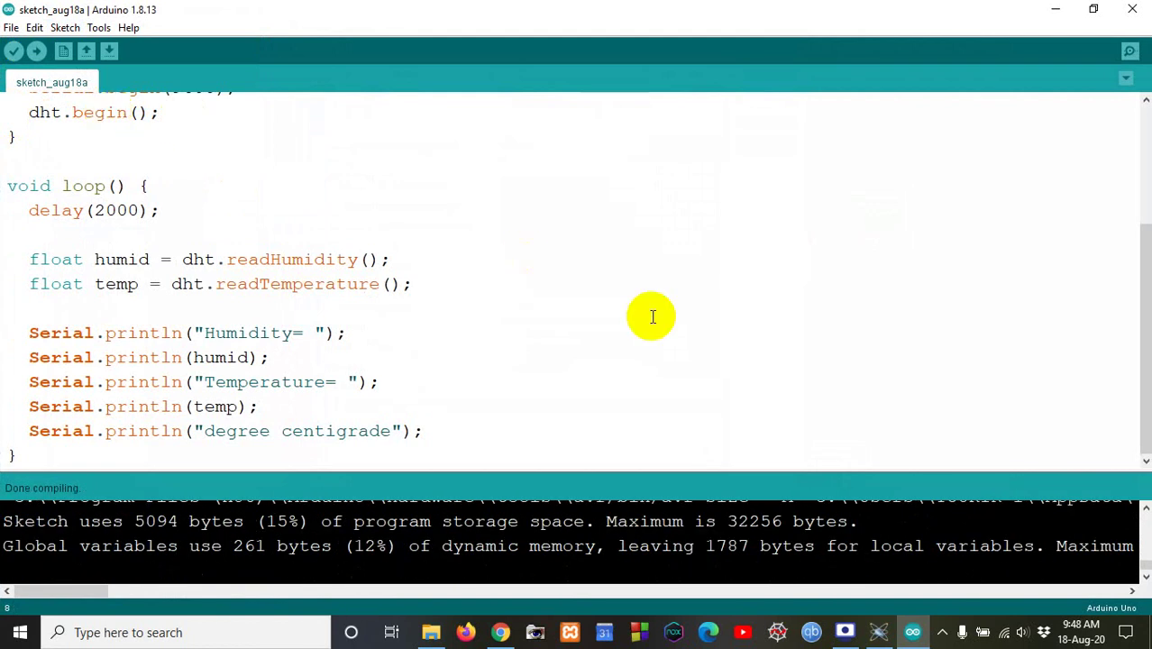
{"action": "left_click", "coordinate": [868, 506]}
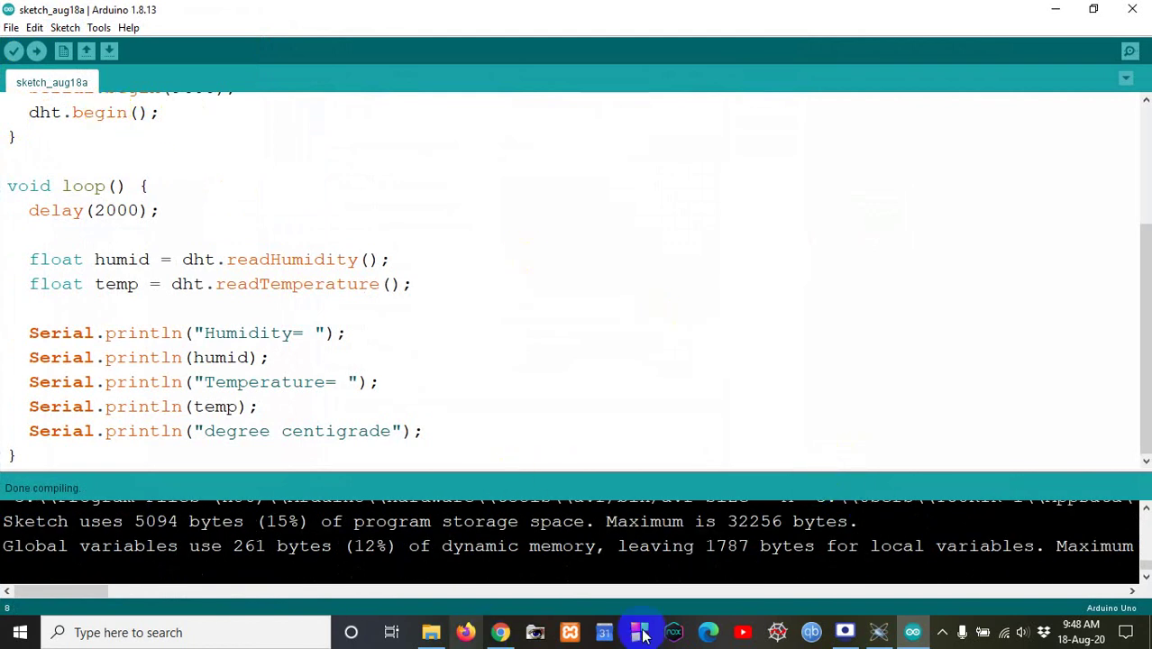
Step: Back in Proteus, assign sketch_aug18a.ino.standard.hex from the Desktop's Project/sketch_aug18a folder as the Simulino Uno's program file and apply the properties
{"action": "left_click", "coordinate": [861, 638]}
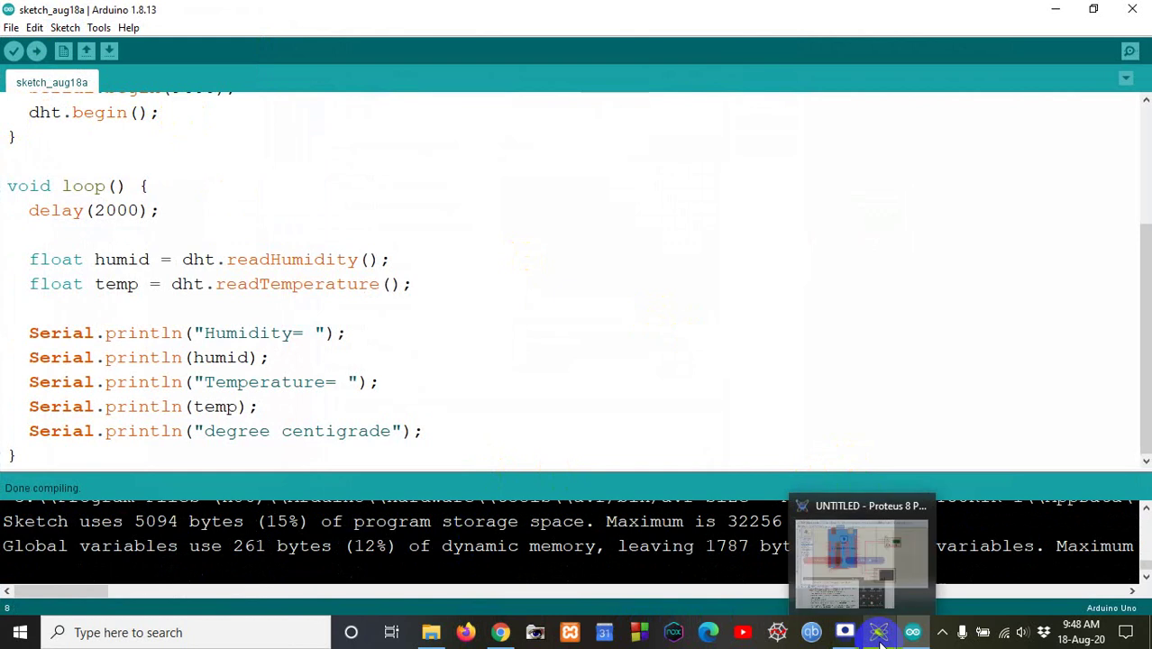
{"action": "left_click", "coordinate": [878, 632]}
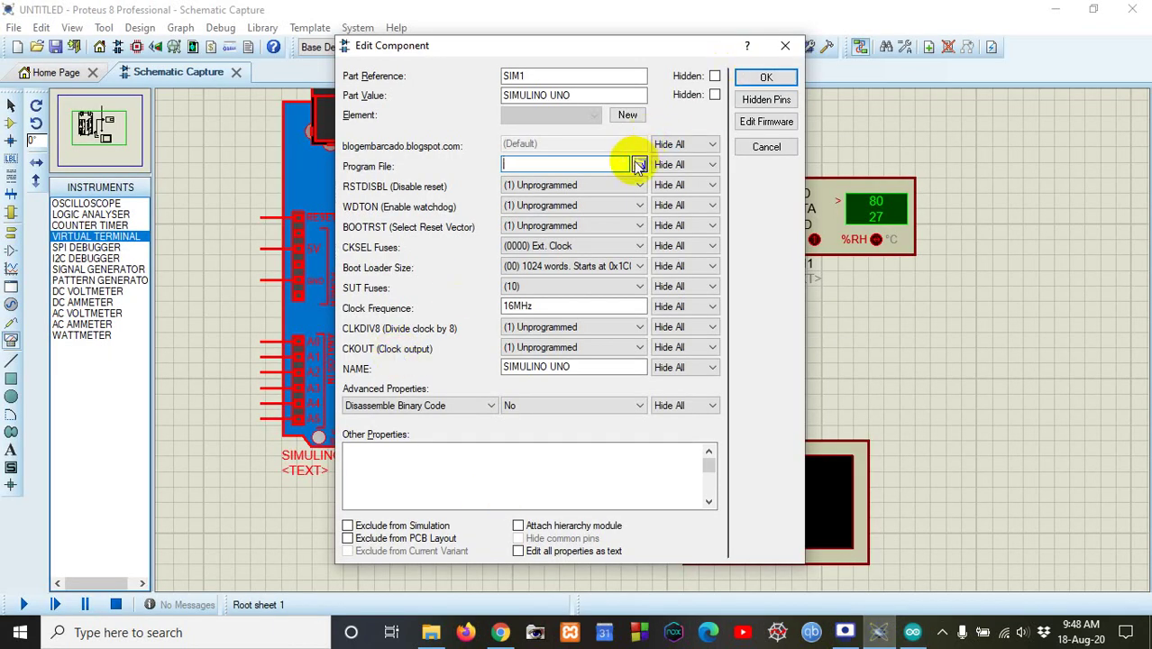
{"action": "left_click", "coordinate": [639, 165]}
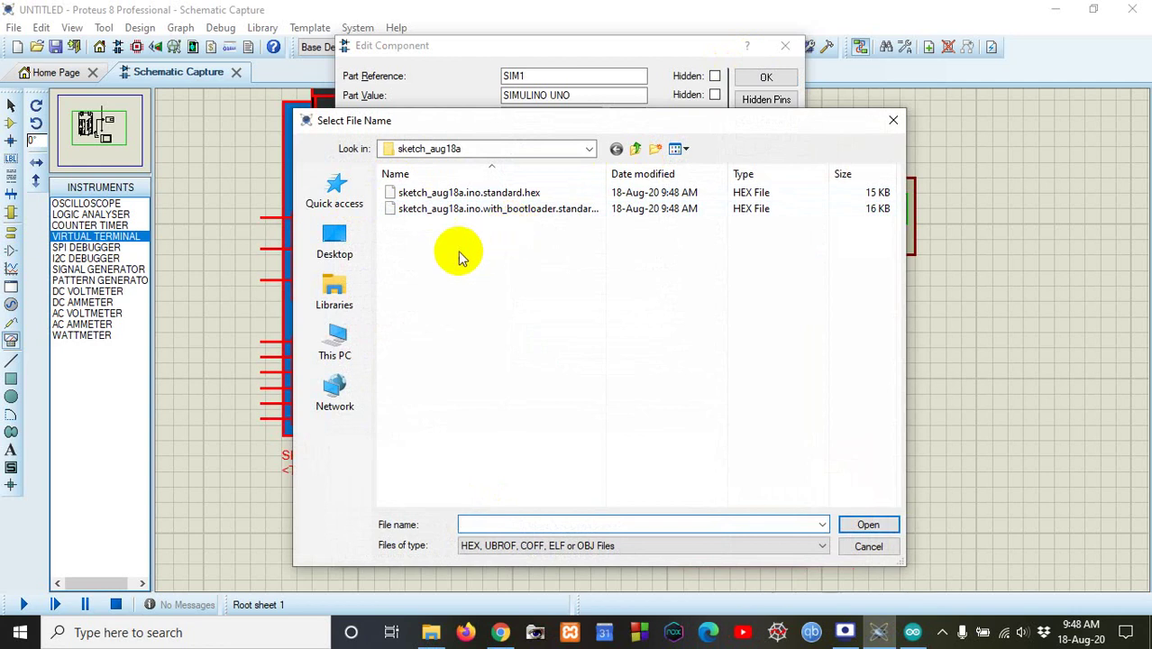
{"action": "left_click", "coordinate": [334, 242]}
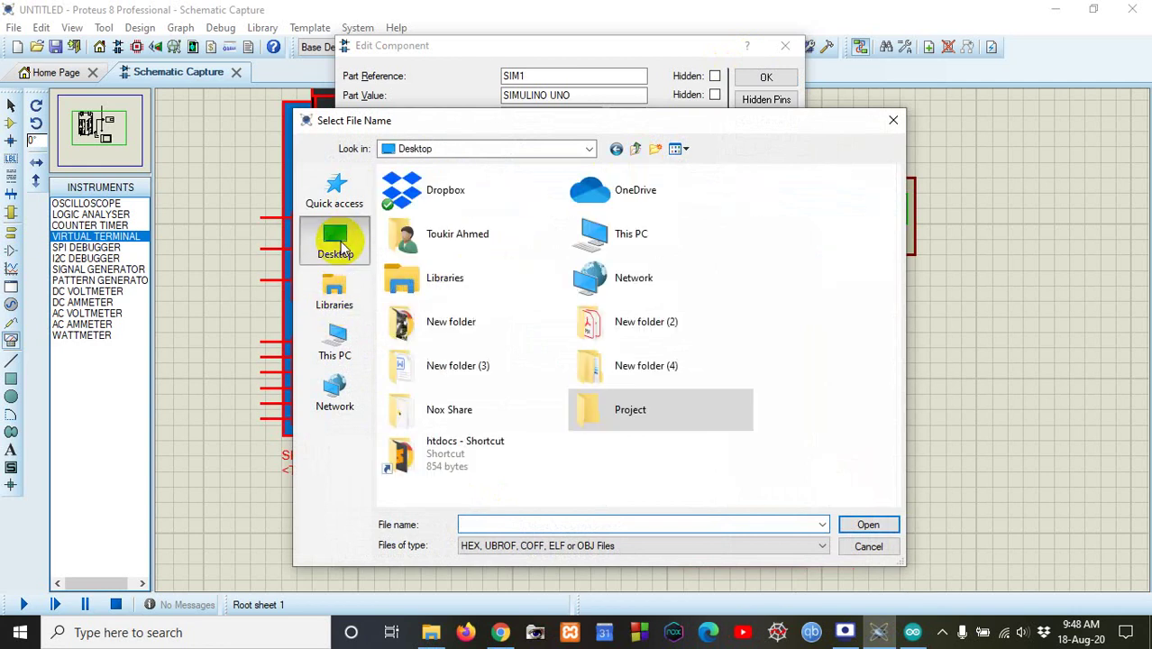
{"action": "double_click", "coordinate": [618, 410]}
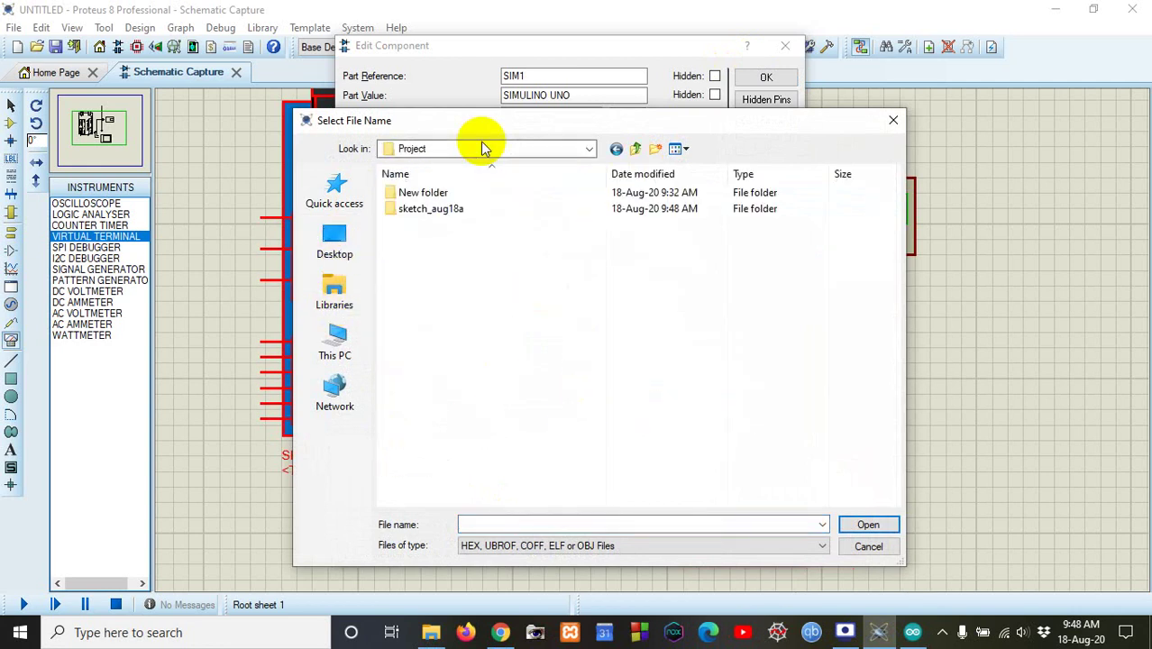
{"action": "double_click", "coordinate": [431, 209]}
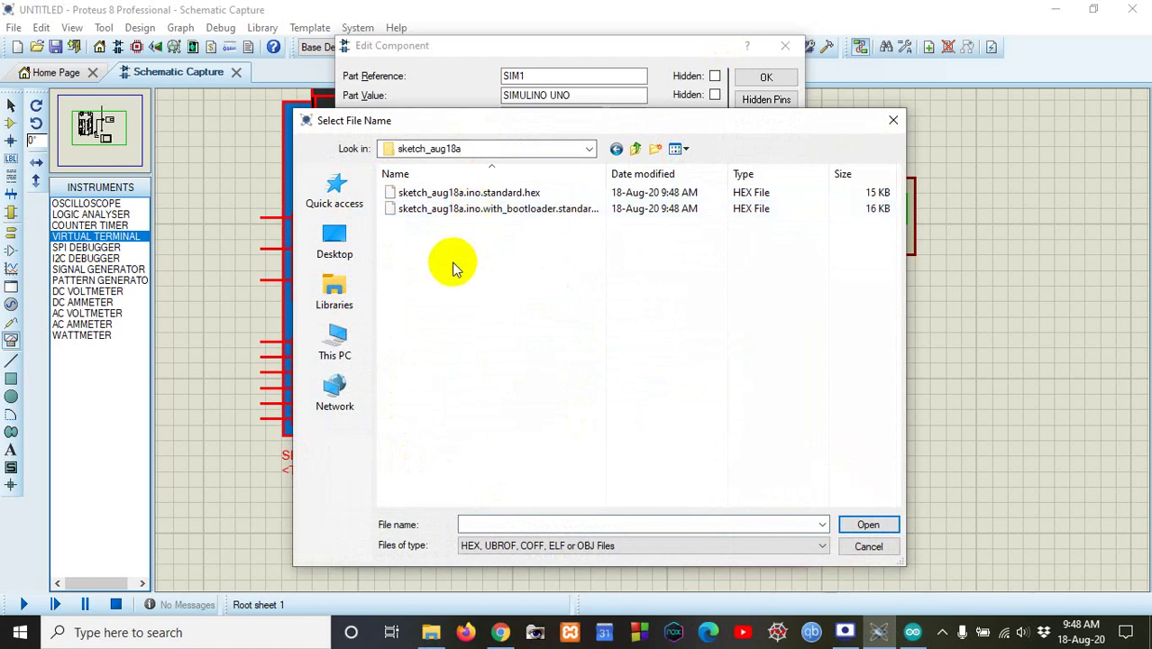
{"action": "left_click", "coordinate": [492, 195]}
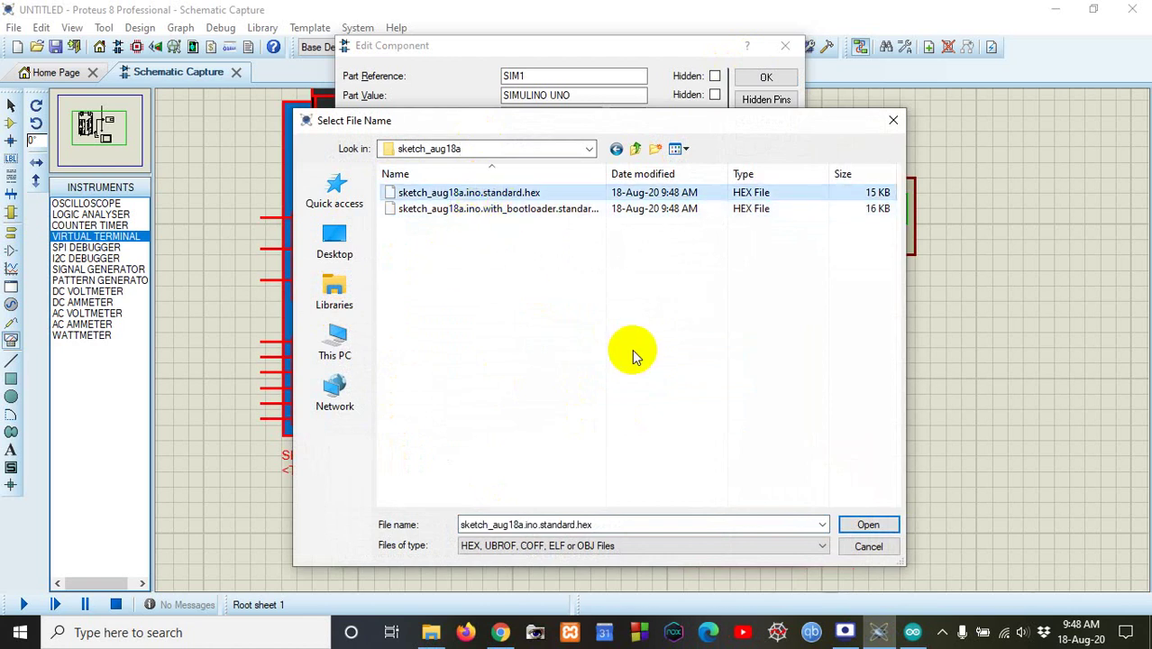
{"action": "left_click", "coordinate": [865, 526]}
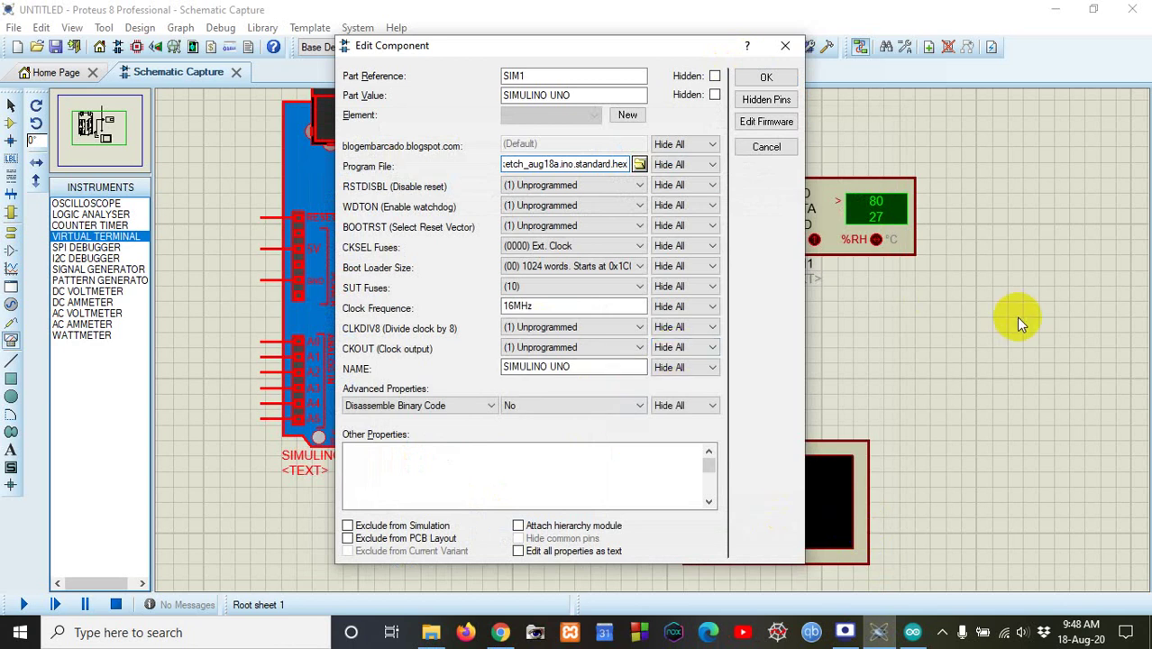
{"action": "left_click", "coordinate": [754, 78]}
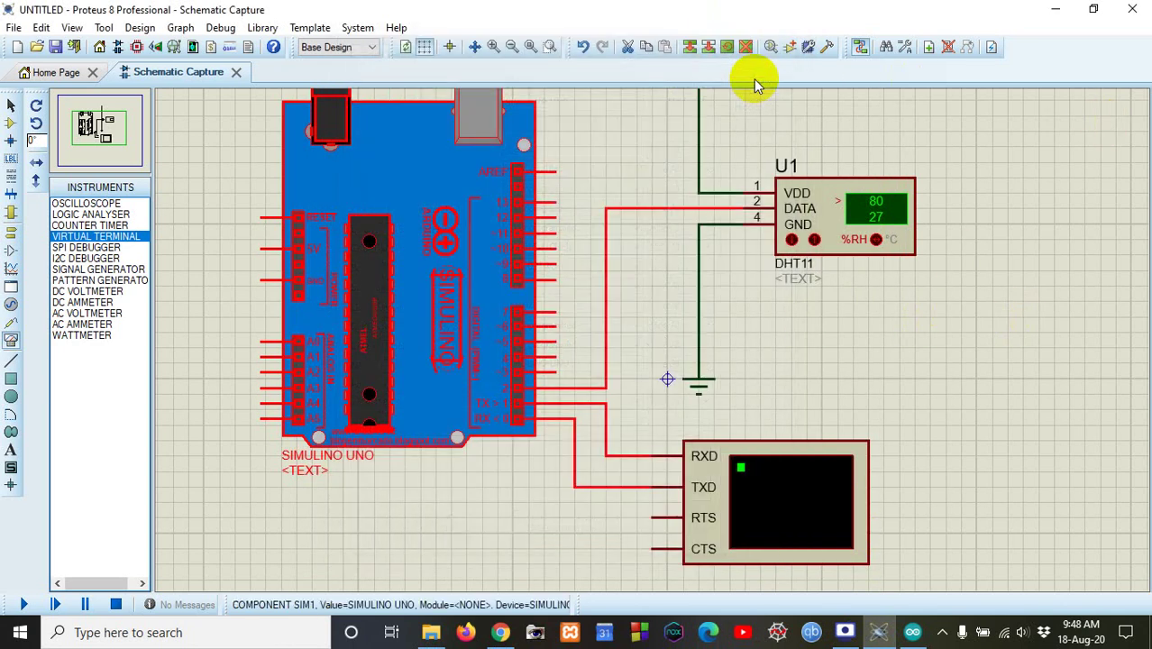
Step: Run the simulation and vary the DHT11's humidity, raising it to 87 %RH and lowering it to 86 %RH
{"action": "left_click", "coordinate": [24, 605]}
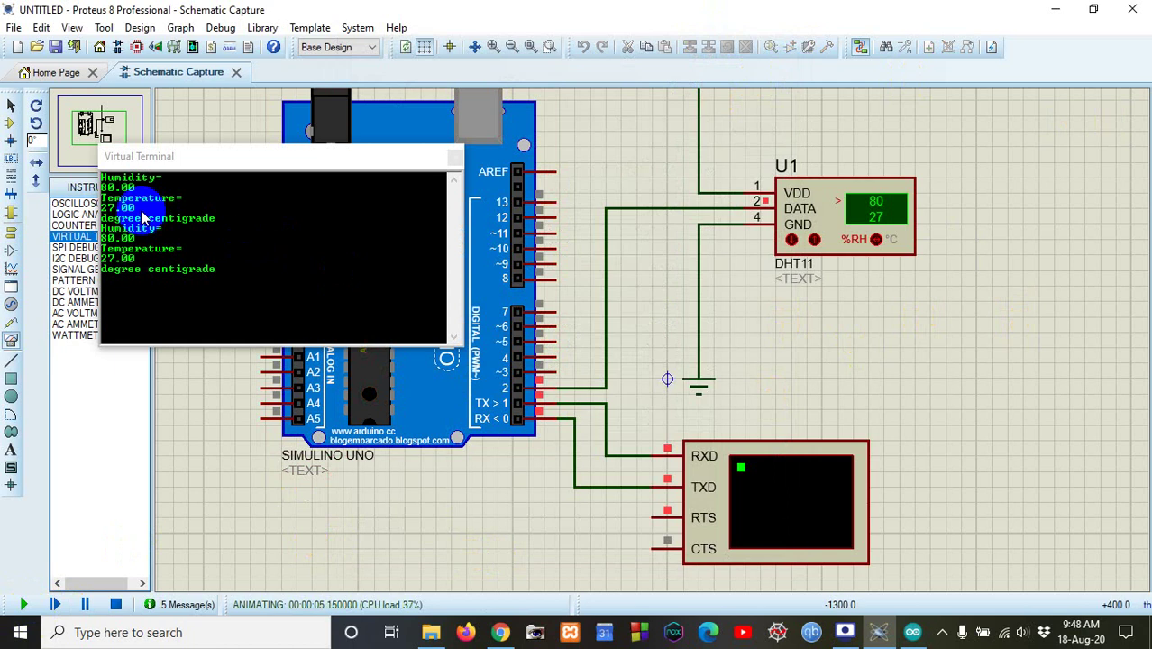
{"action": "left_click", "coordinate": [817, 242]}
{"action": "left_click", "coordinate": [817, 241]}
{"action": "left_click", "coordinate": [817, 241]}
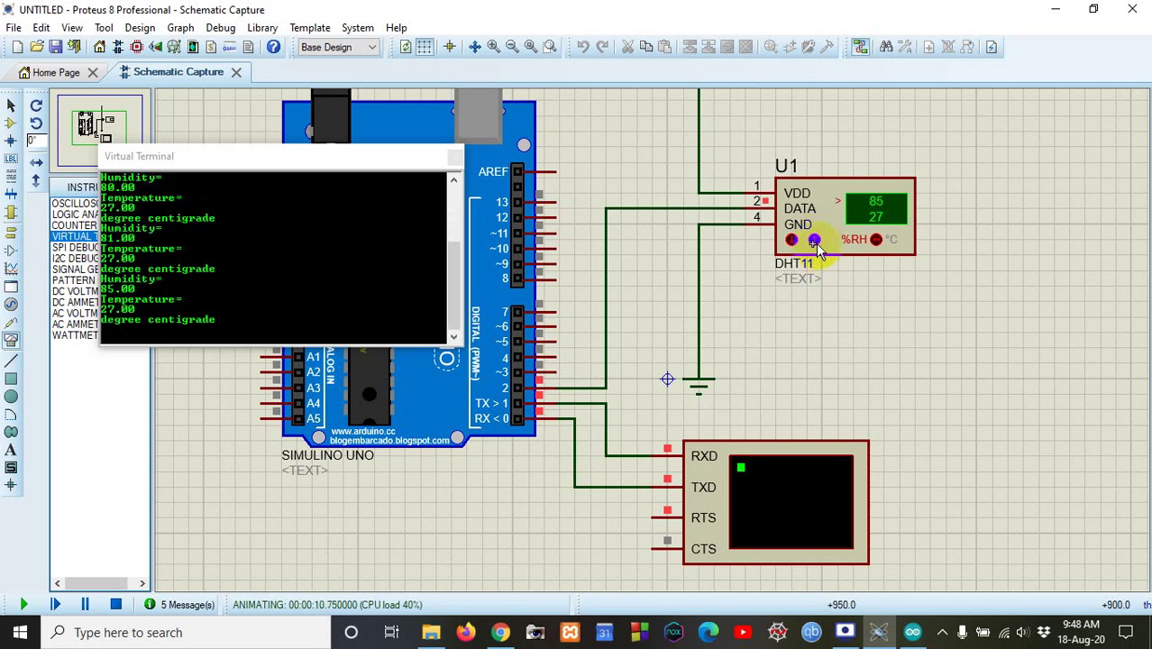
{"action": "left_click", "coordinate": [817, 240]}
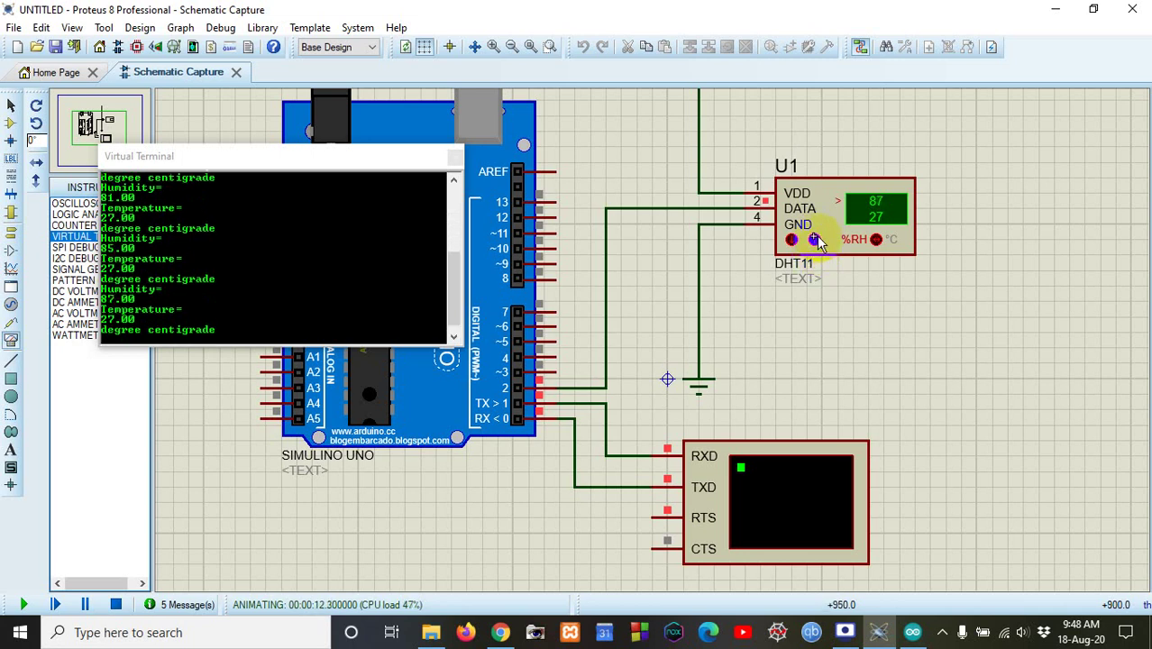
{"action": "left_click", "coordinate": [793, 240]}
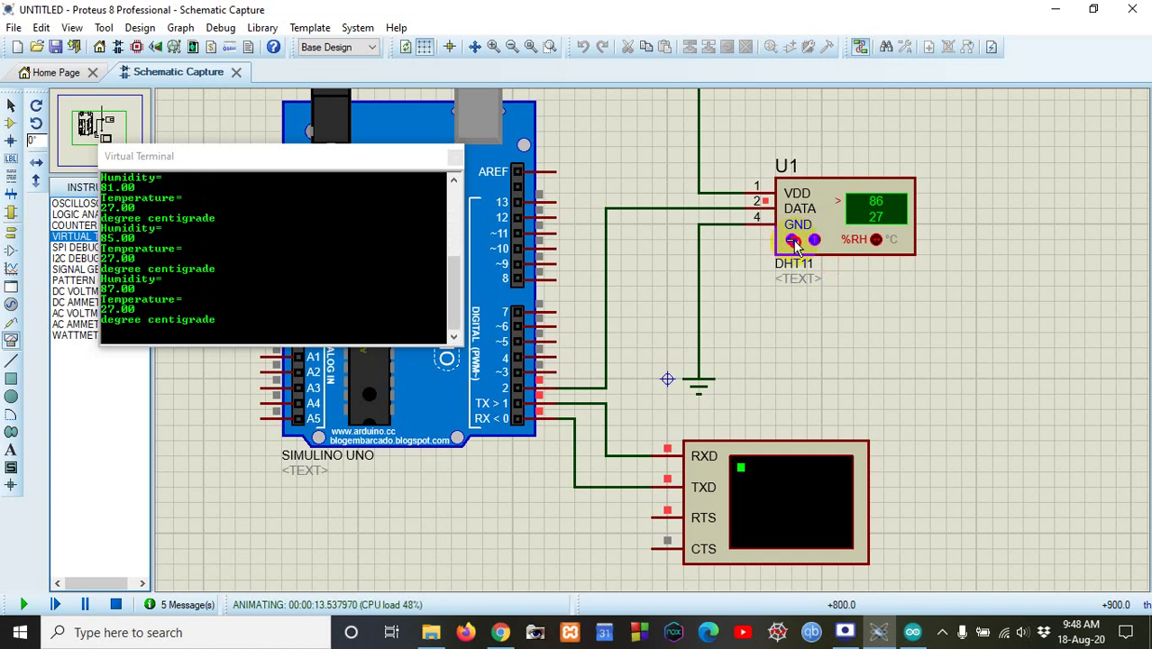